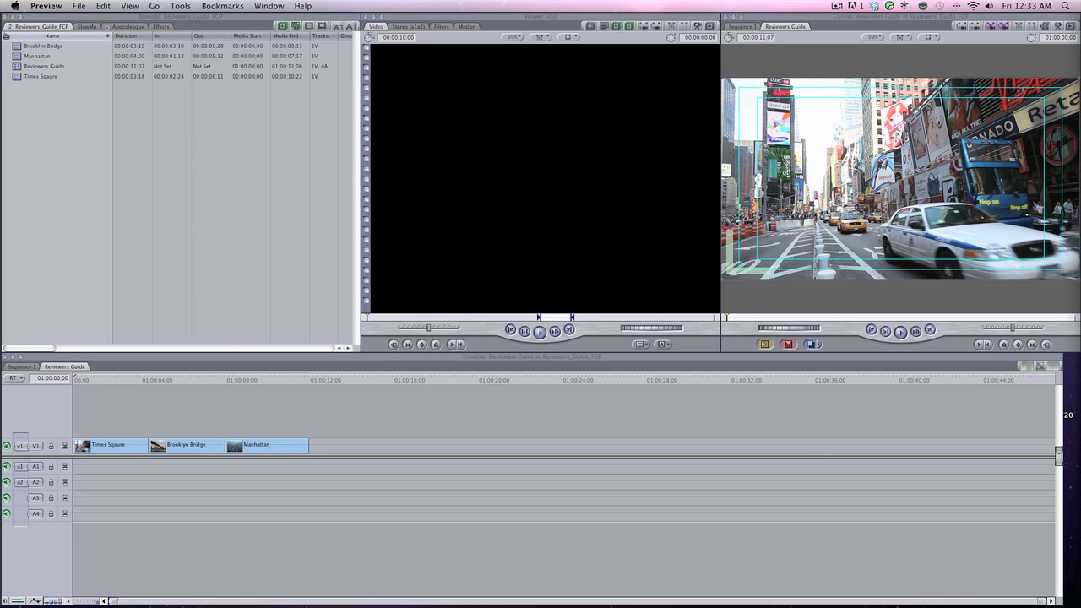
Switch to Final Cut Pro and show the Reviewers Guide project timeline
left_click(73, 190)
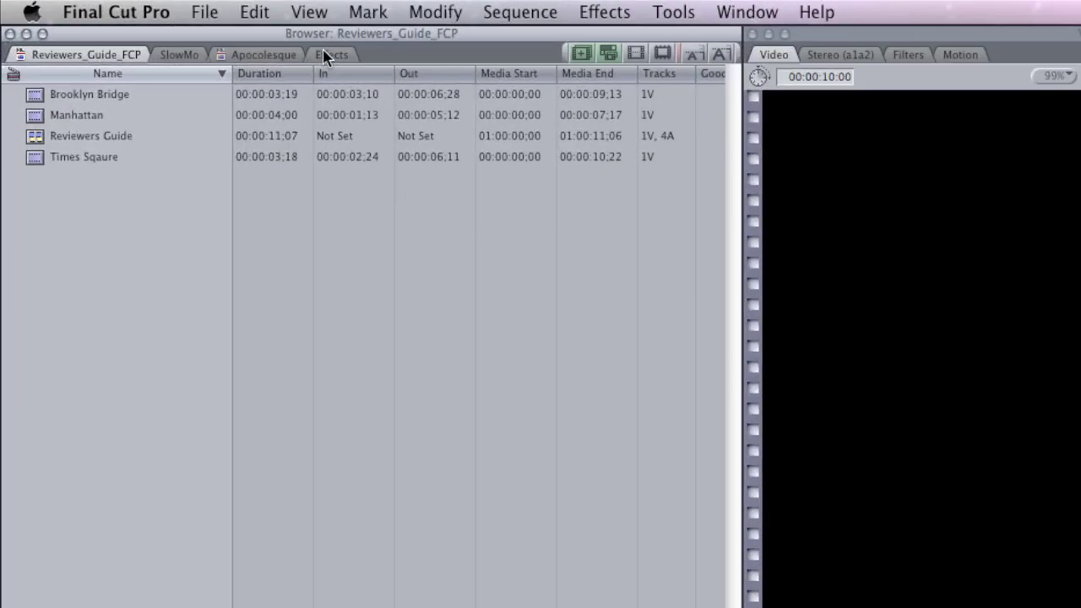
Drag the SapphireEdge SE_FilmDamage video filter from Effects onto the Times Square clip
left_click(160, 27)
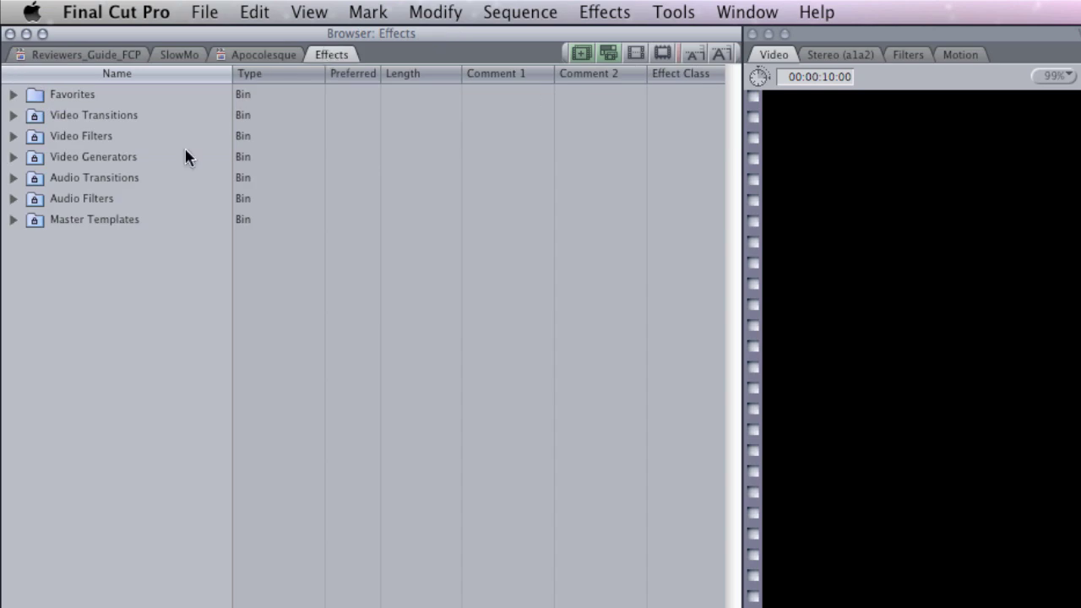
left_click(13, 137)
scroll(74, 399, "down", 15)
scroll(71, 399, "down", 1)
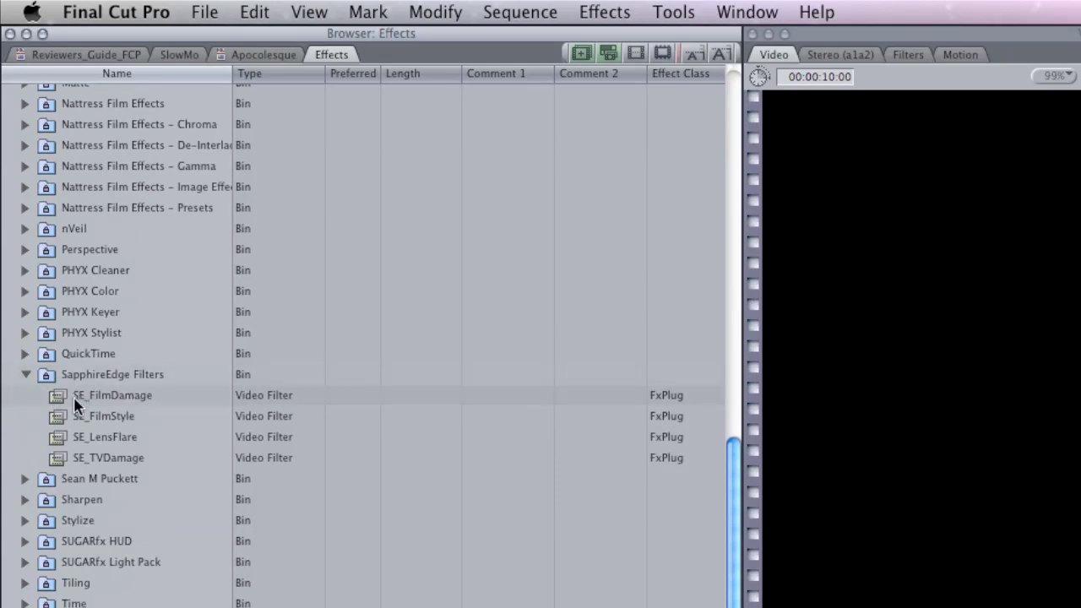
left_click_drag(59, 397, 216, 607)
left_click_drag(216, 239, 222, 316)
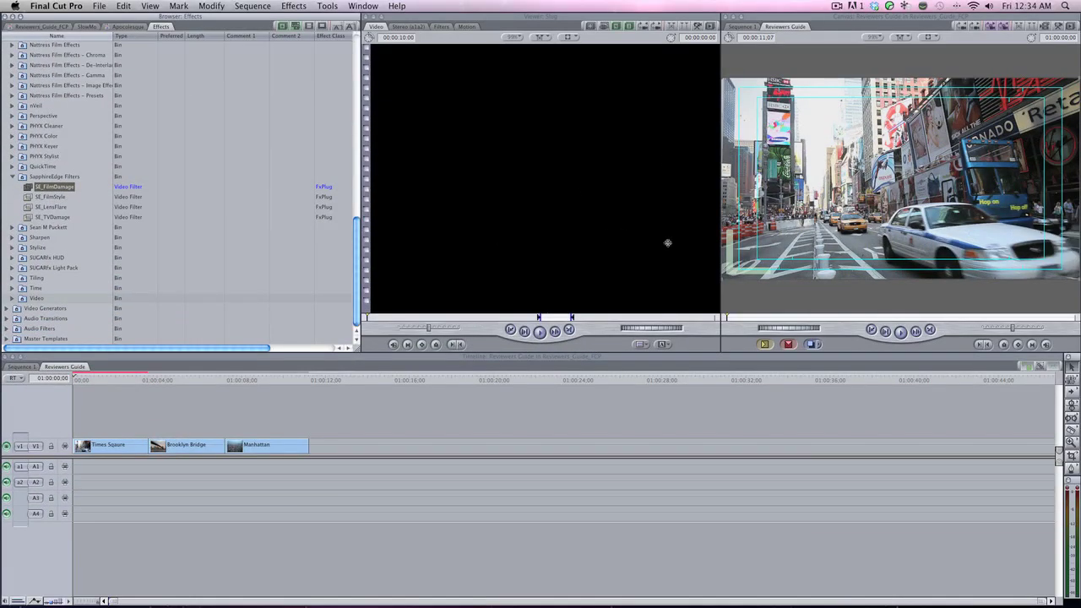
Open the Times Square clip's SE_FilmDamage settings and raise, then lower, Vignette Darkness to 0.05
double_click(118, 453)
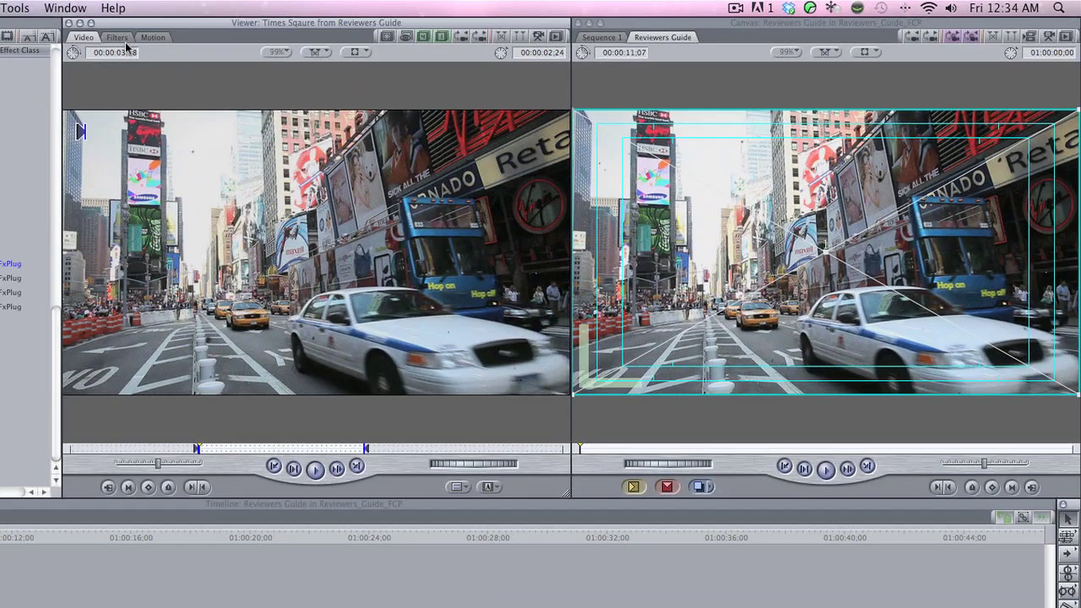
left_click(343, 32)
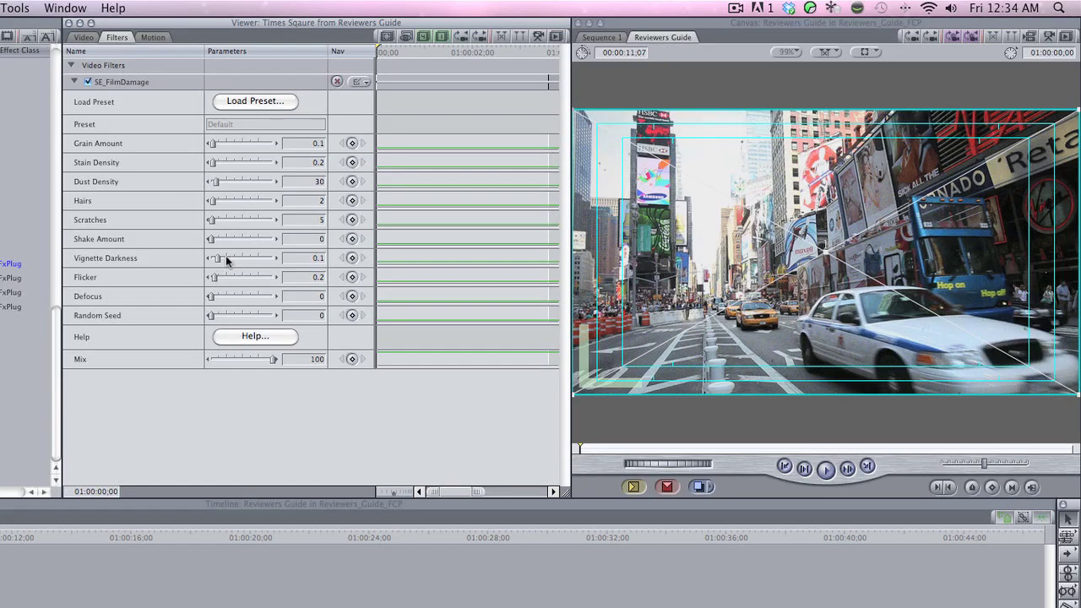
left_click_drag(217, 258, 251, 261)
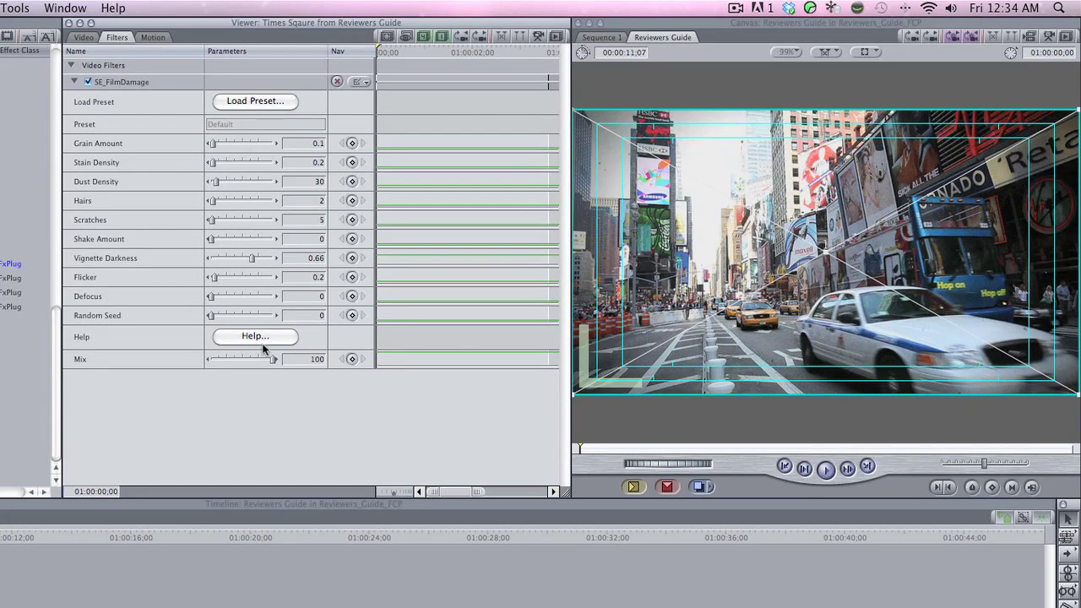
left_click_drag(236, 258, 213, 260)
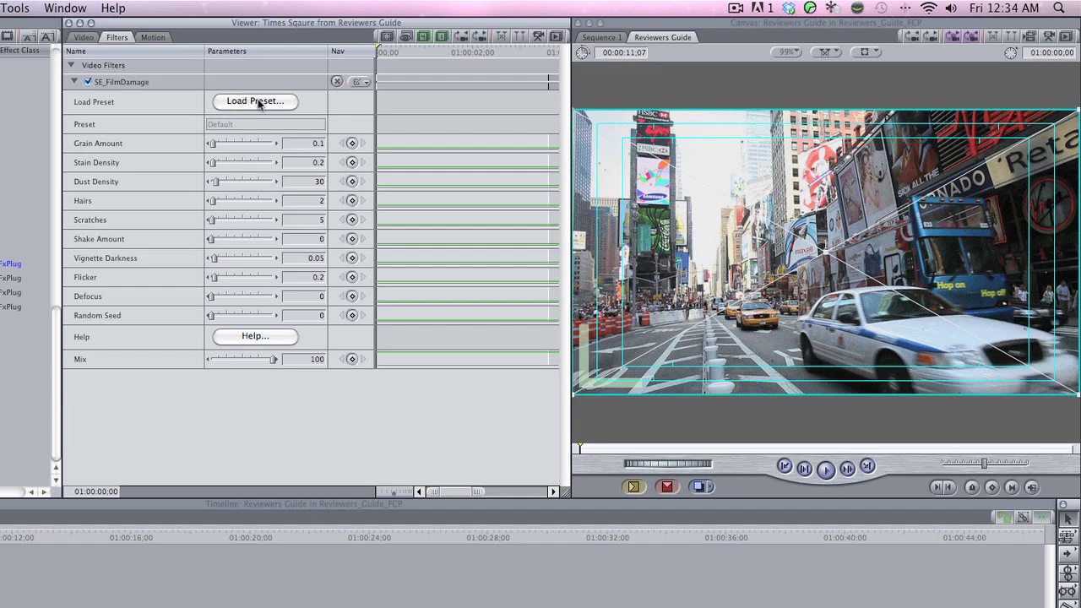
Open the preset browser and preview A Hint Of Class, Atmosphere ReEntry, Dark Fiesta and Crunchy Chroma
left_click(257, 102)
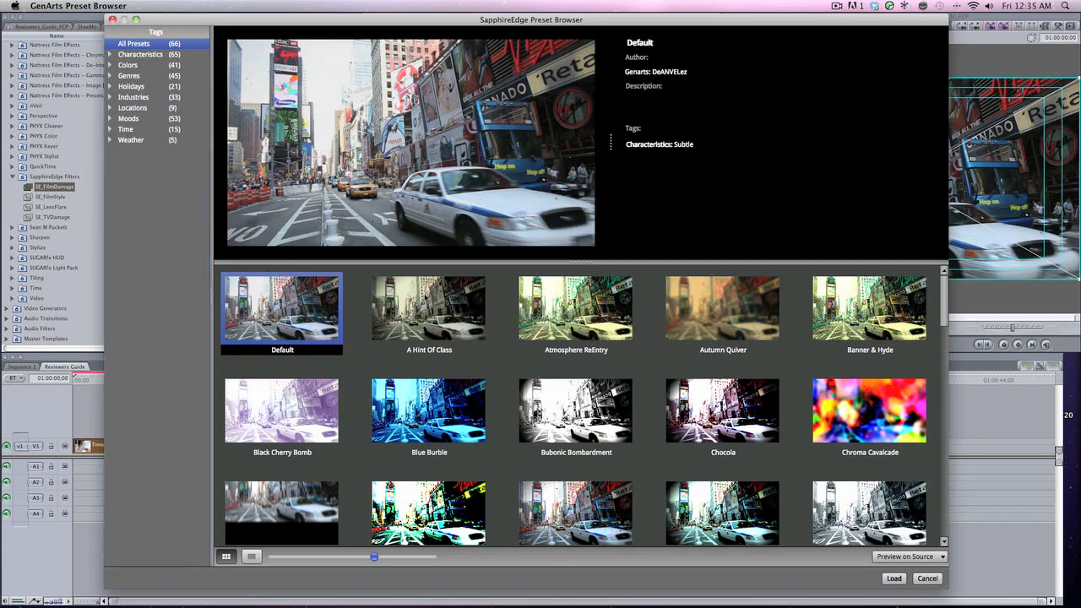
left_click(426, 298)
left_click(587, 314)
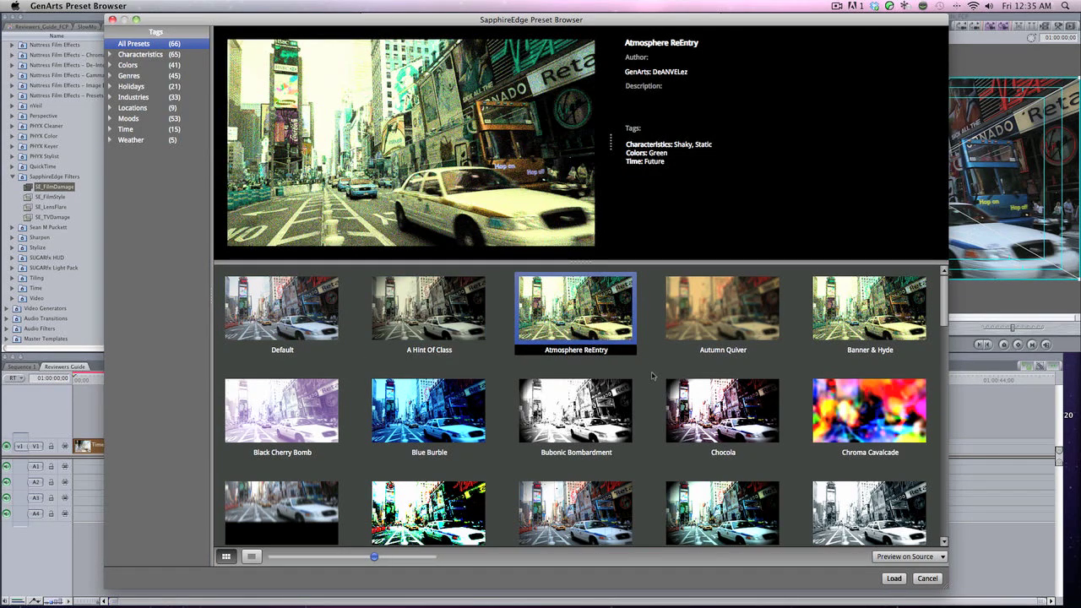
scroll(652, 376, "down", 5)
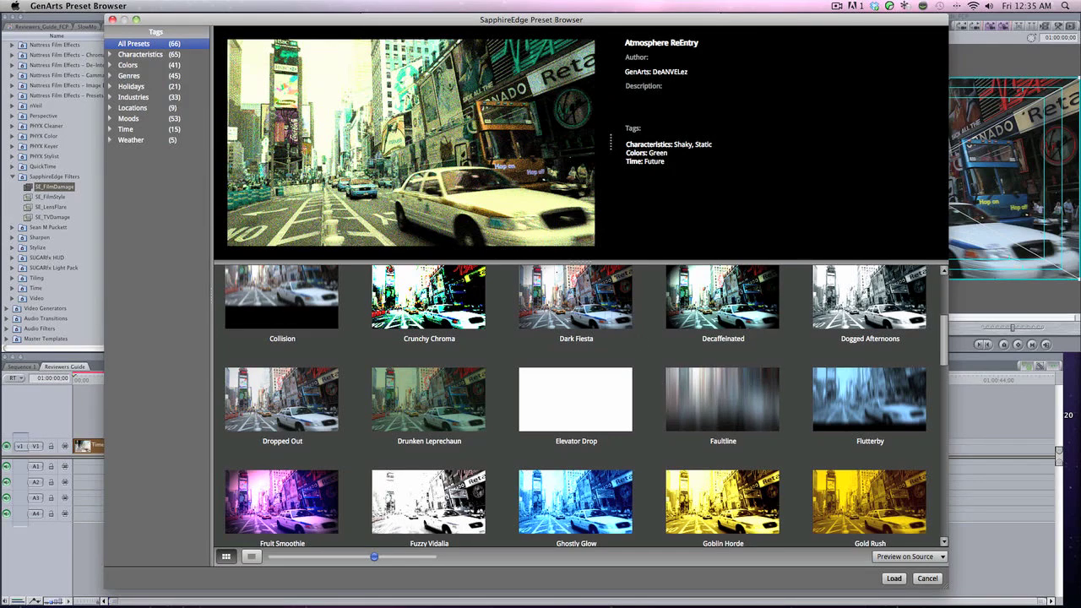
left_click(580, 304)
left_click(430, 297)
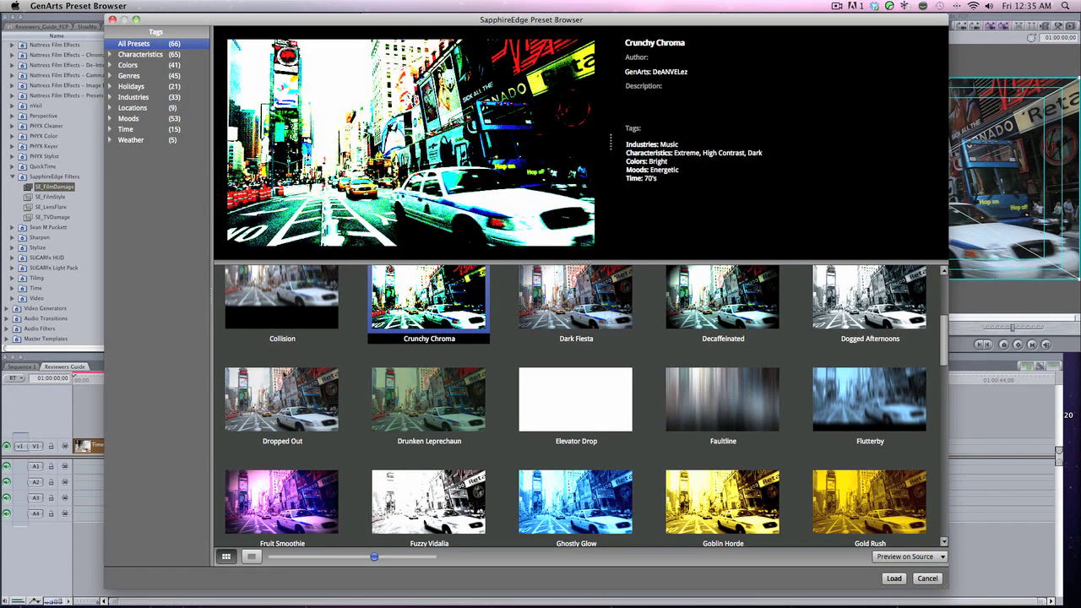
Preview the Dropped Out preset and scroll through the remaining preset thumbnails
left_click(291, 384)
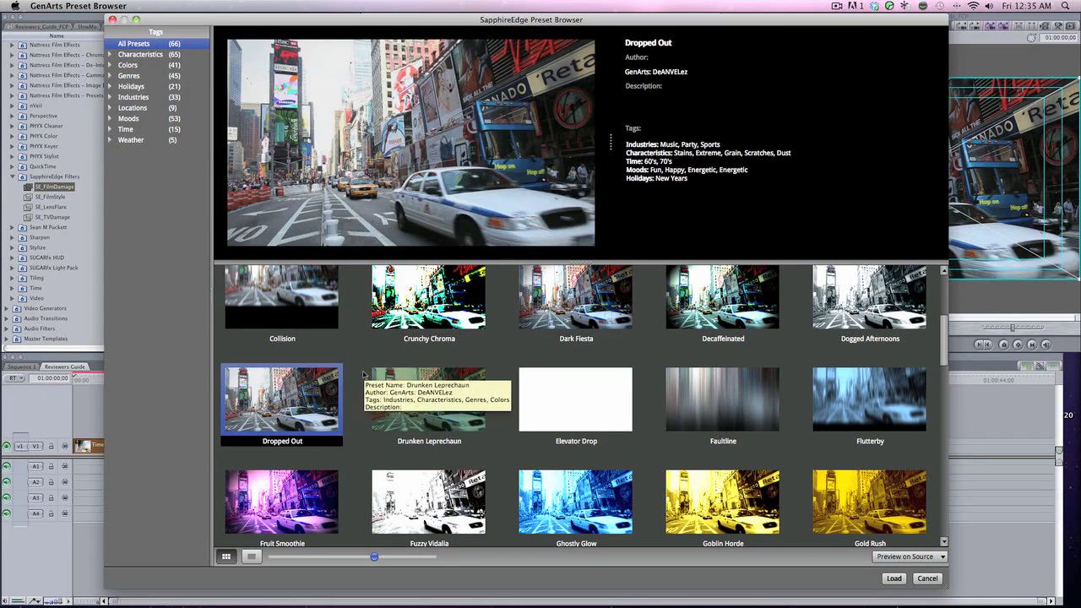
scroll(365, 376, "down", 3)
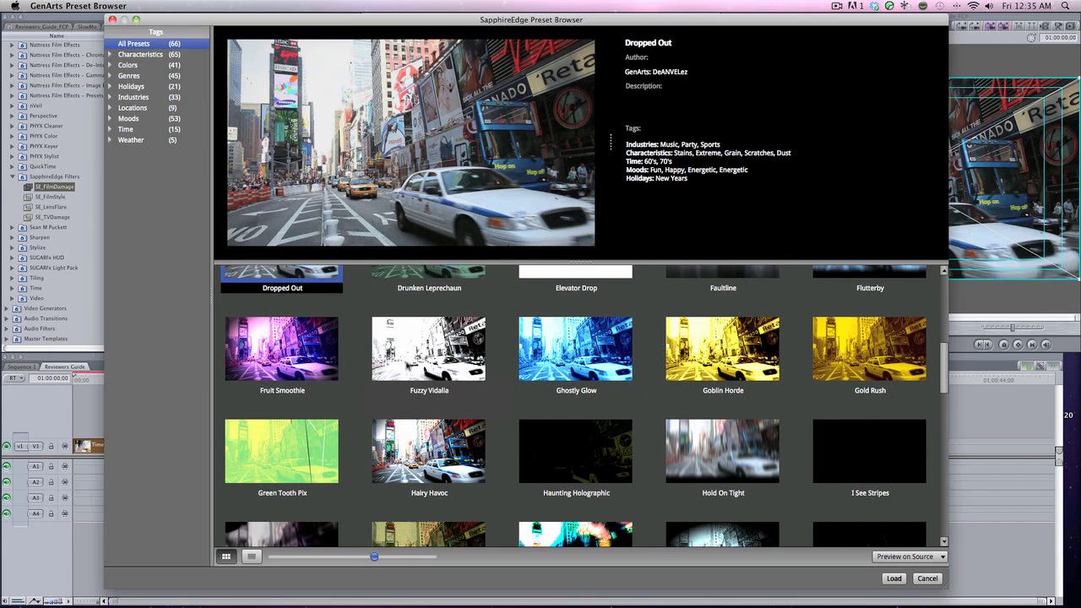
mouse_move(405, 362)
scroll(405, 363, "down", 5)
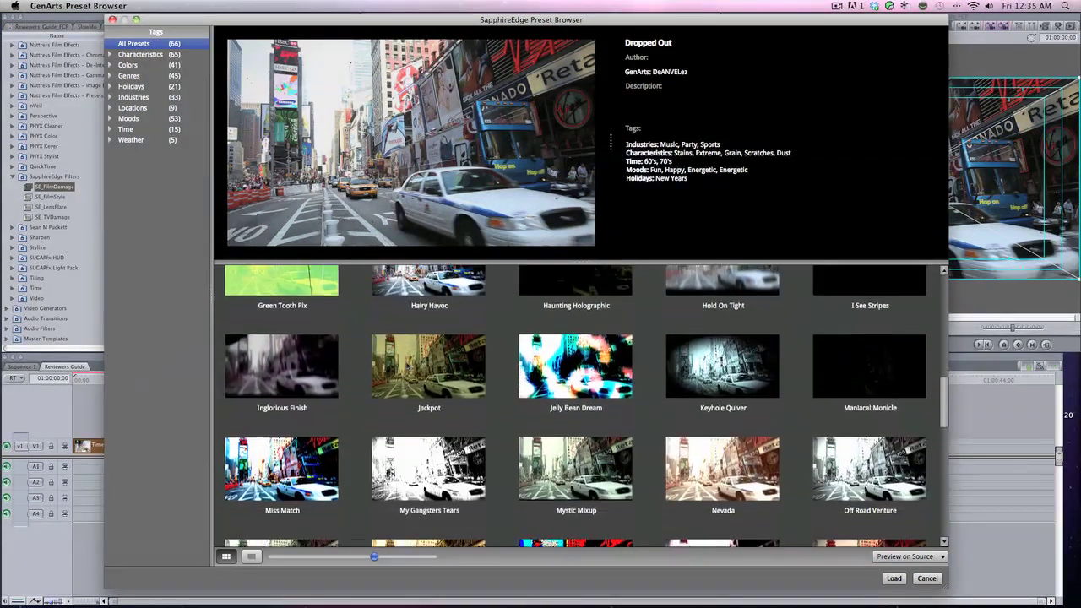
scroll(407, 365, "down", 5)
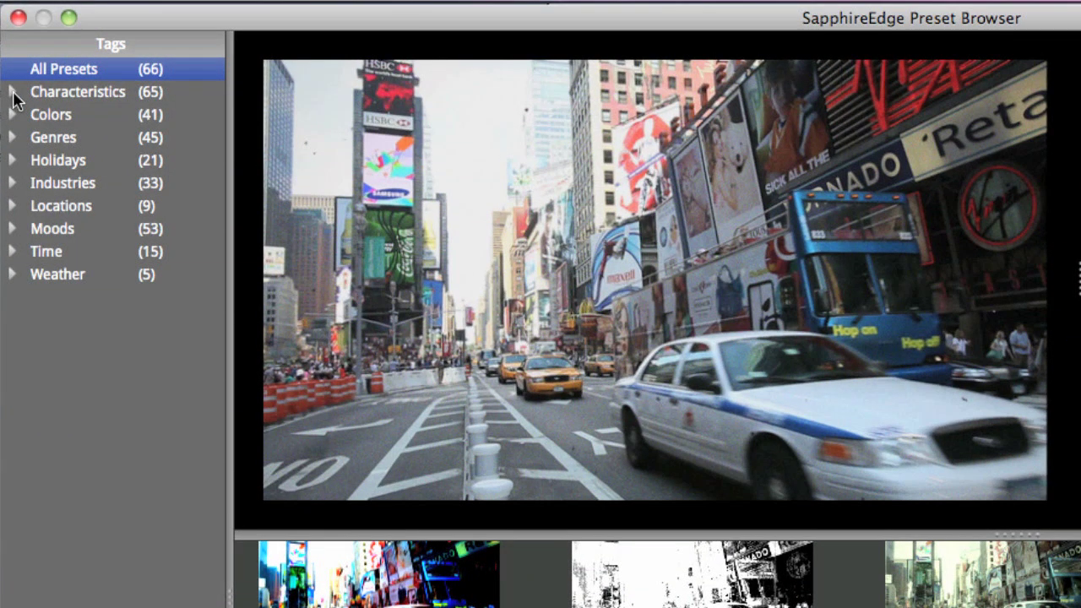
Filter presets by the Blurry characteristic and preview Off Road Venture
left_click(13, 93)
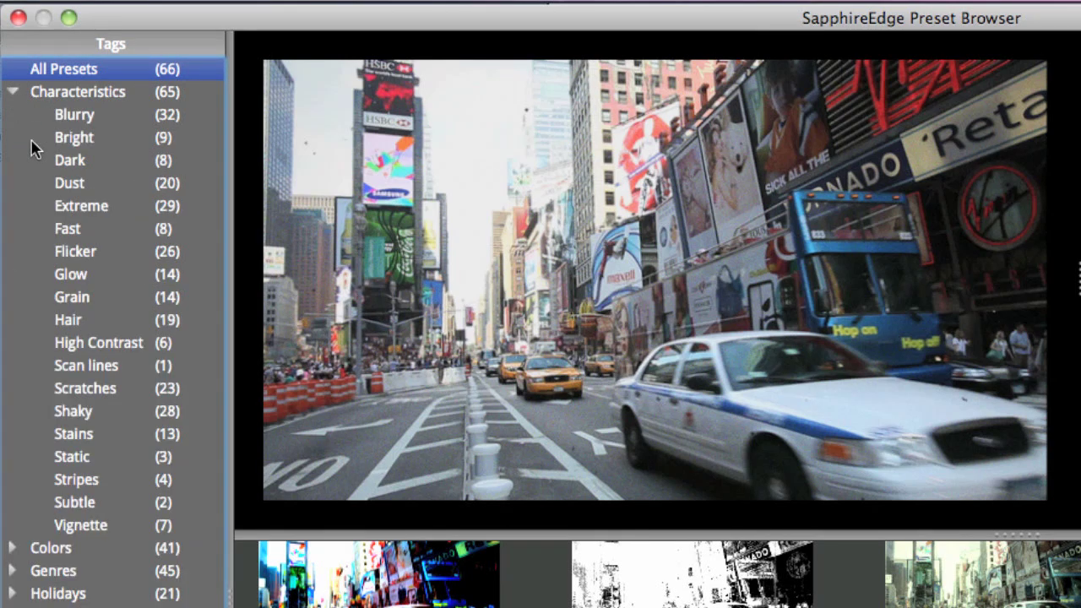
left_click(67, 115)
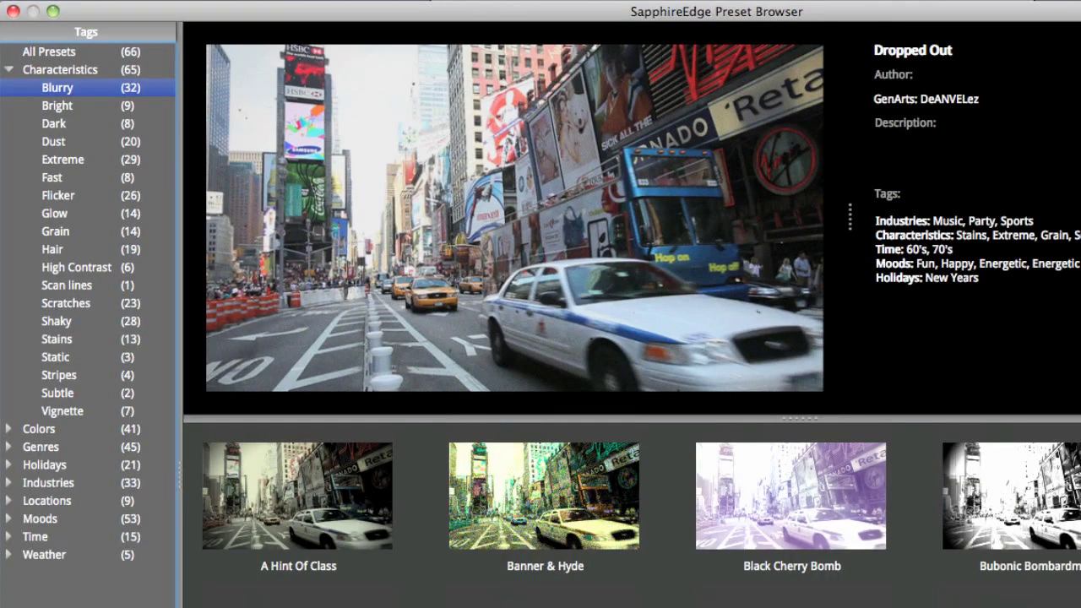
scroll(1029, 473, "down", 10)
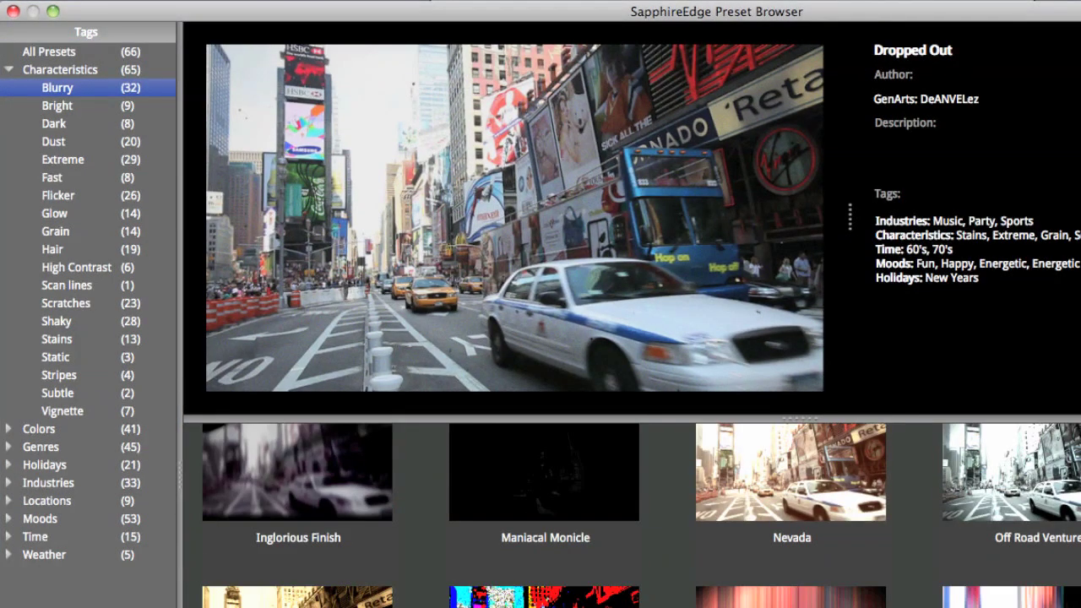
left_click(1029, 472)
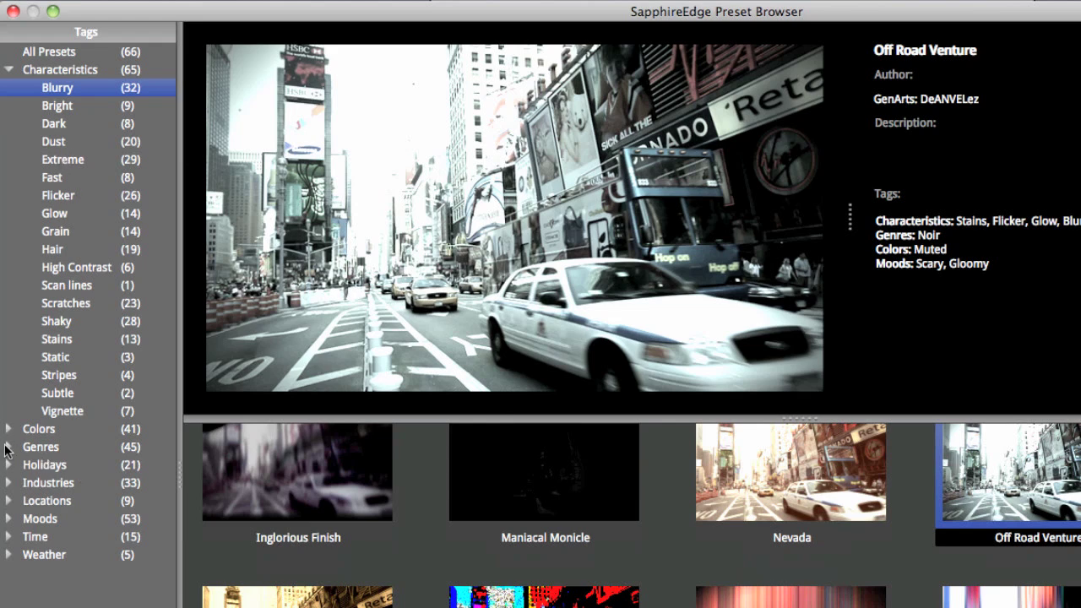
Filter by Holidays tags, ending on Halloween, and load the Spectacular Stammer preset
left_click(9, 467)
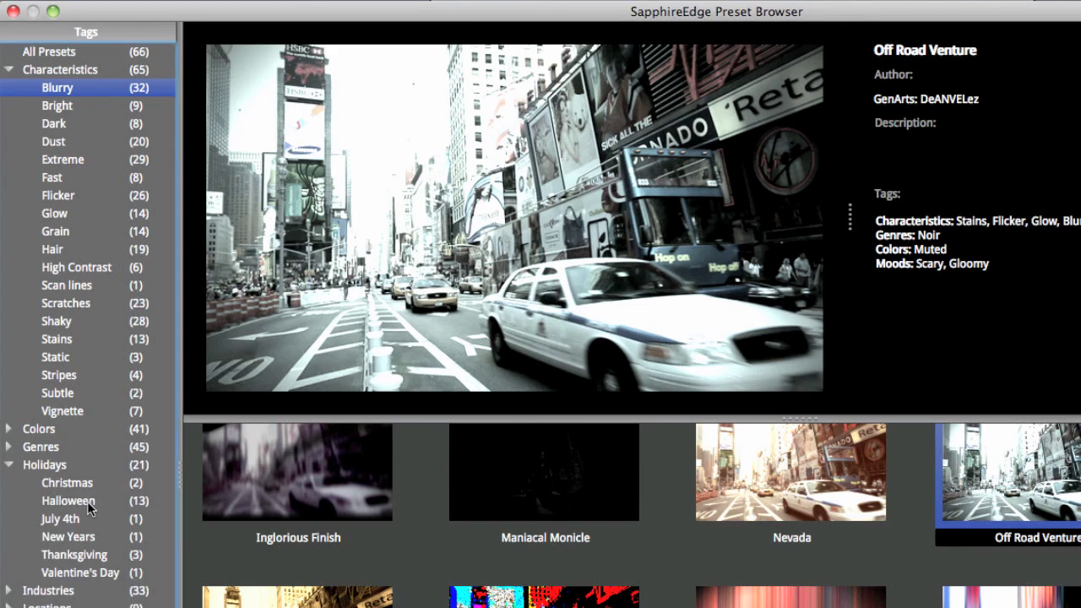
left_click(84, 485)
left_click(83, 504)
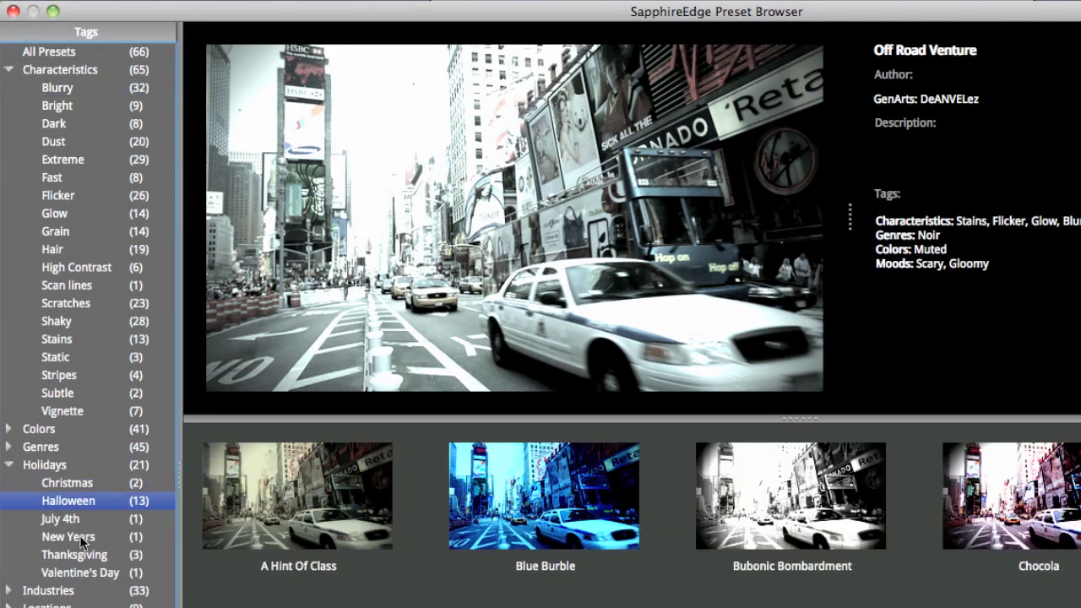
left_click(70, 523)
left_click(86, 539)
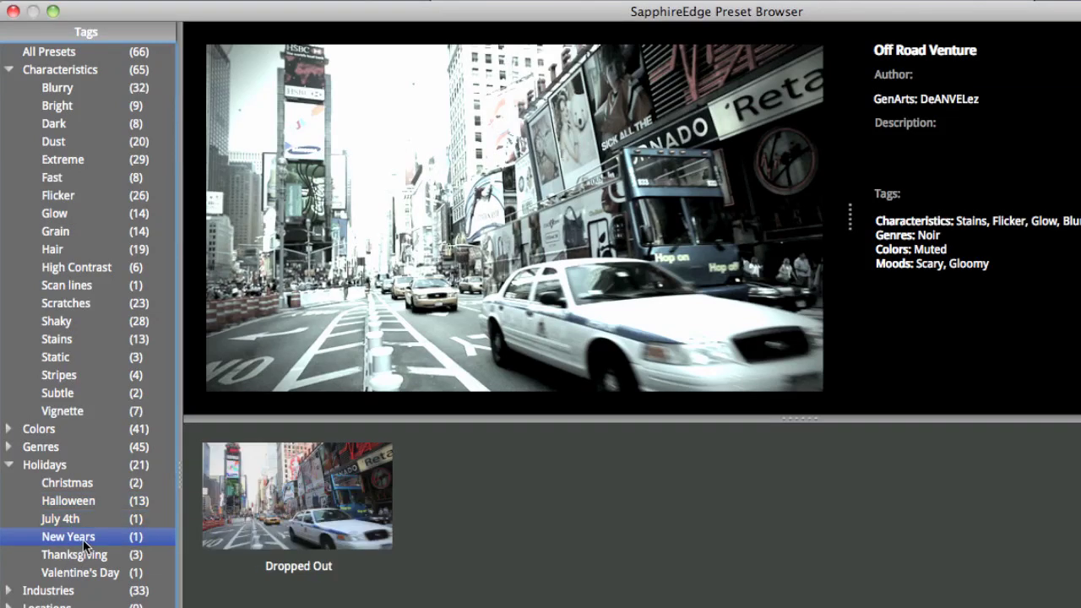
left_click(77, 506)
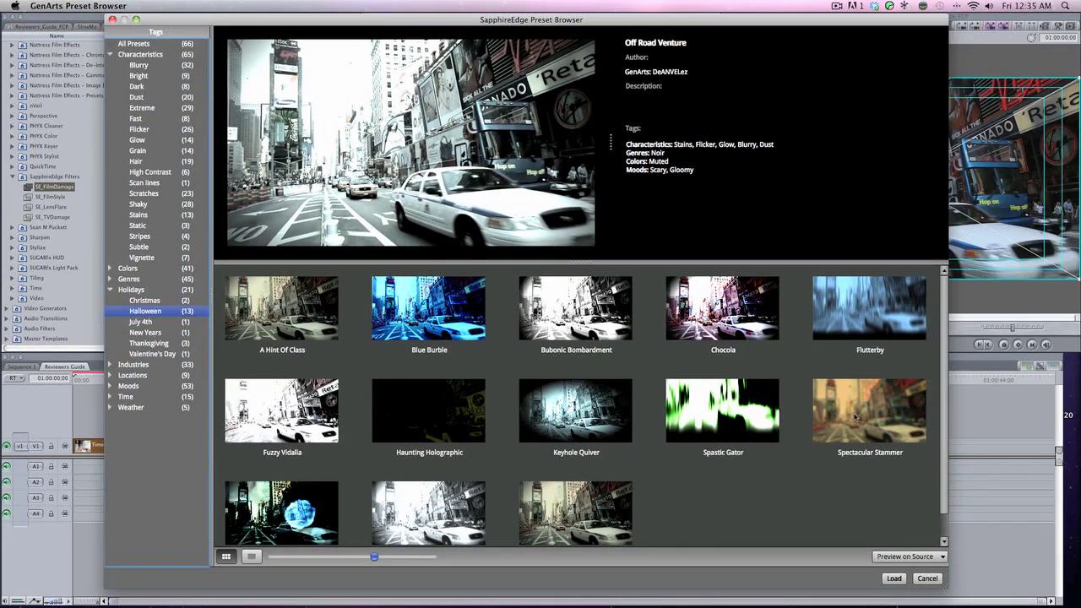
left_click(1080, 607)
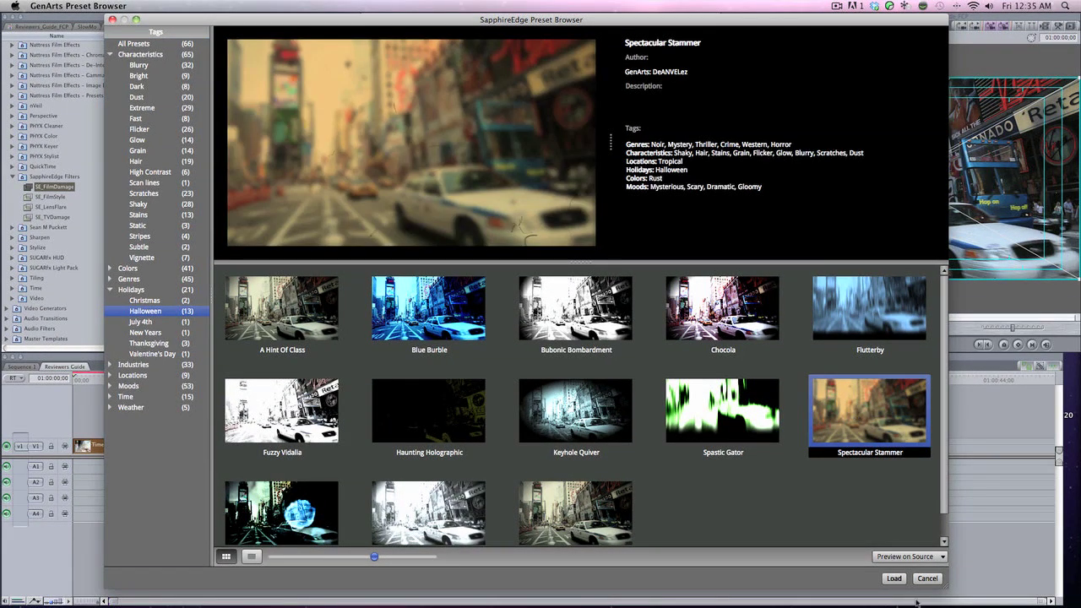
left_click(894, 579)
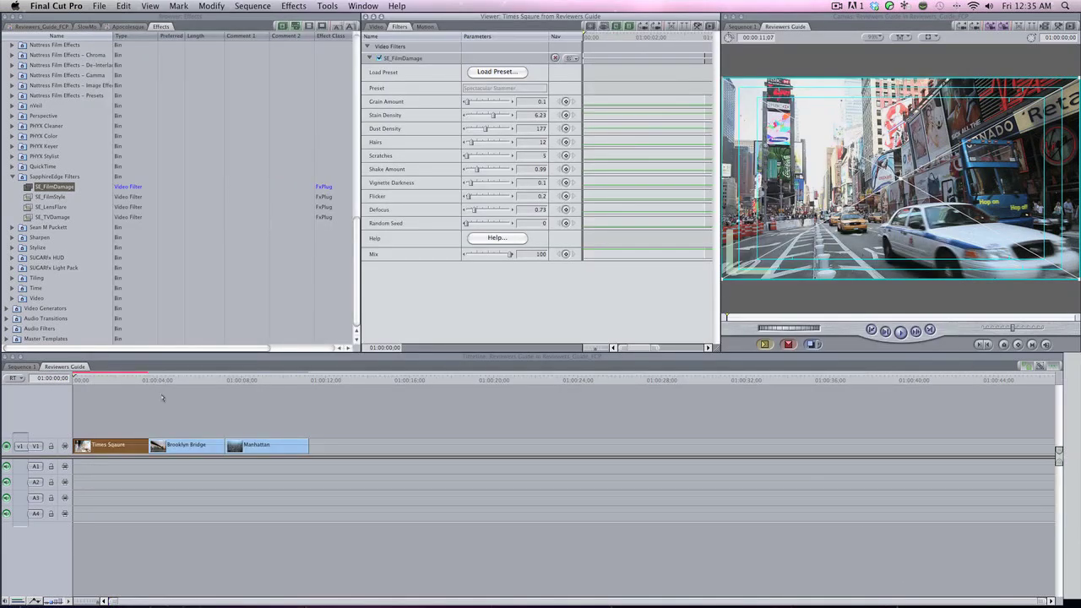
scroll(157, 378, "right", 1)
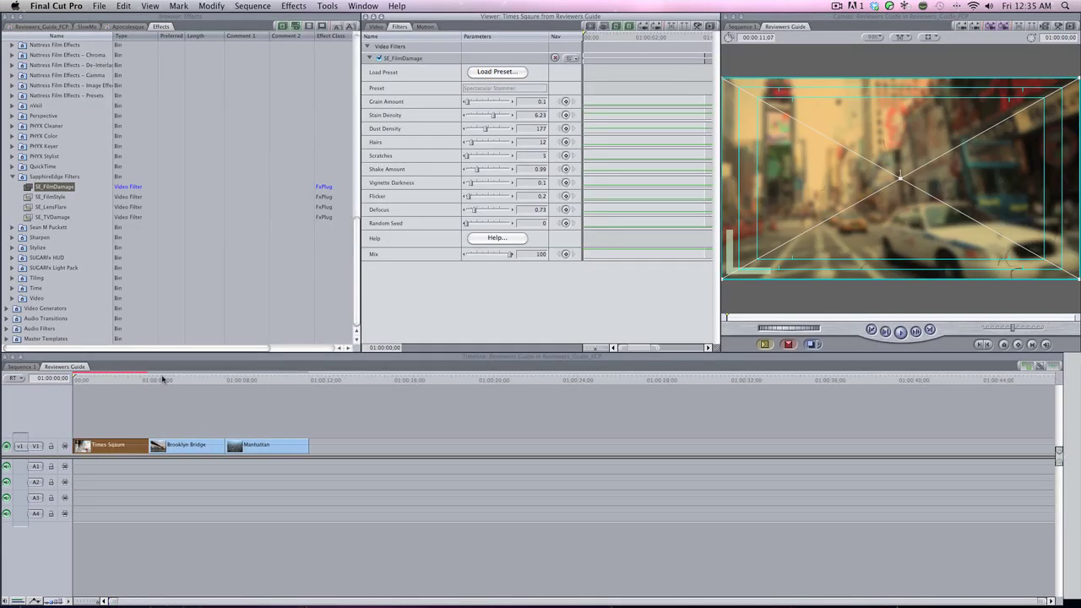
Apply SE_FilmStyle to the Brooklyn Bridge clip and open its filter settings
left_click(166, 380)
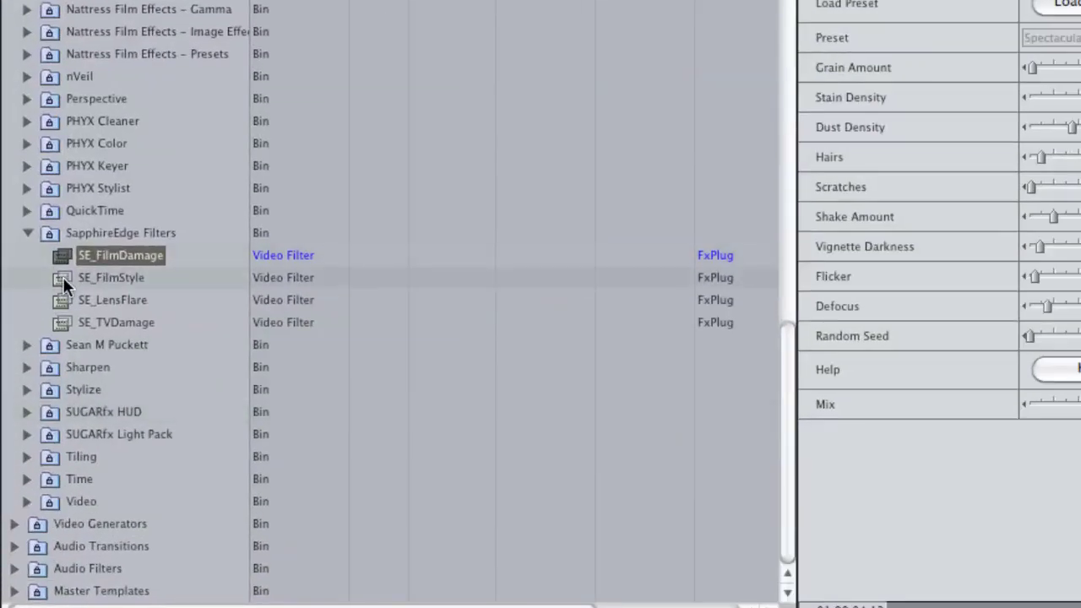
left_click_drag(62, 277, 392, 432)
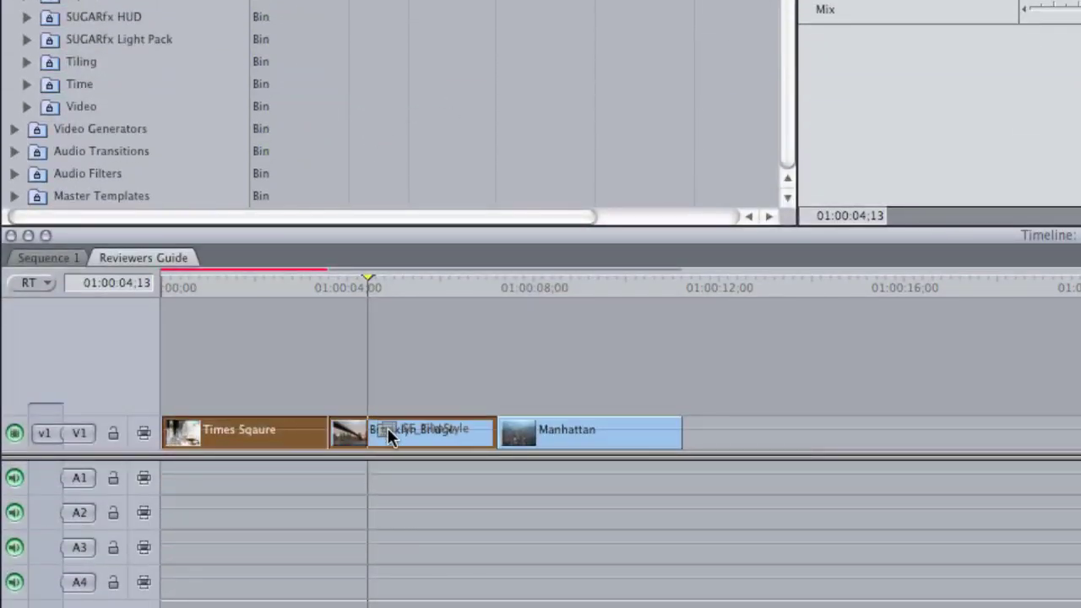
double_click(392, 432)
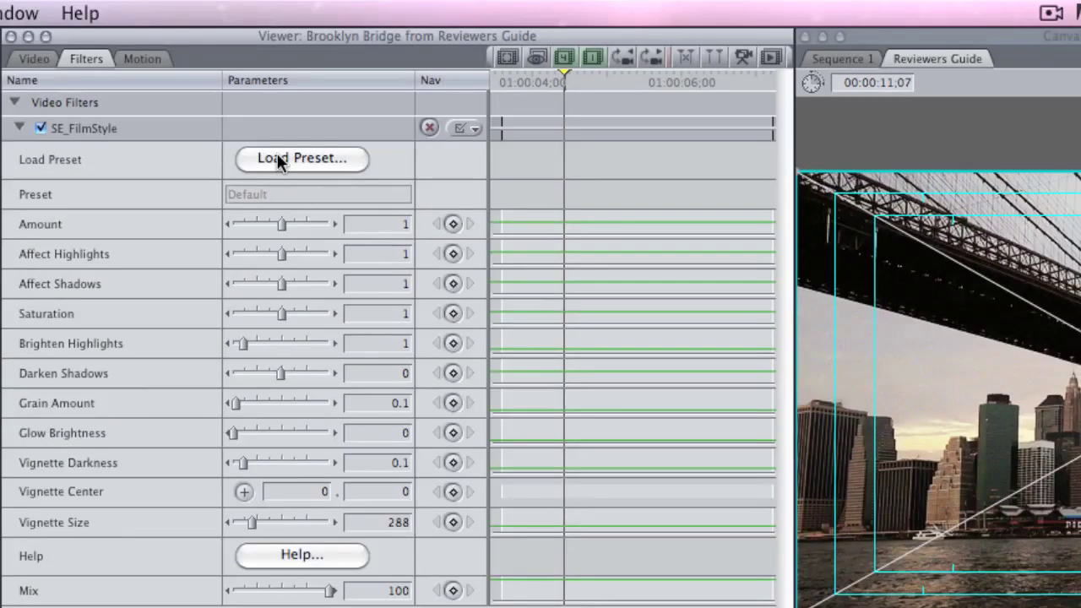
In the preset browser, filter by Moods > Mysterious and choose Ashen Slumber
left_click(277, 156)
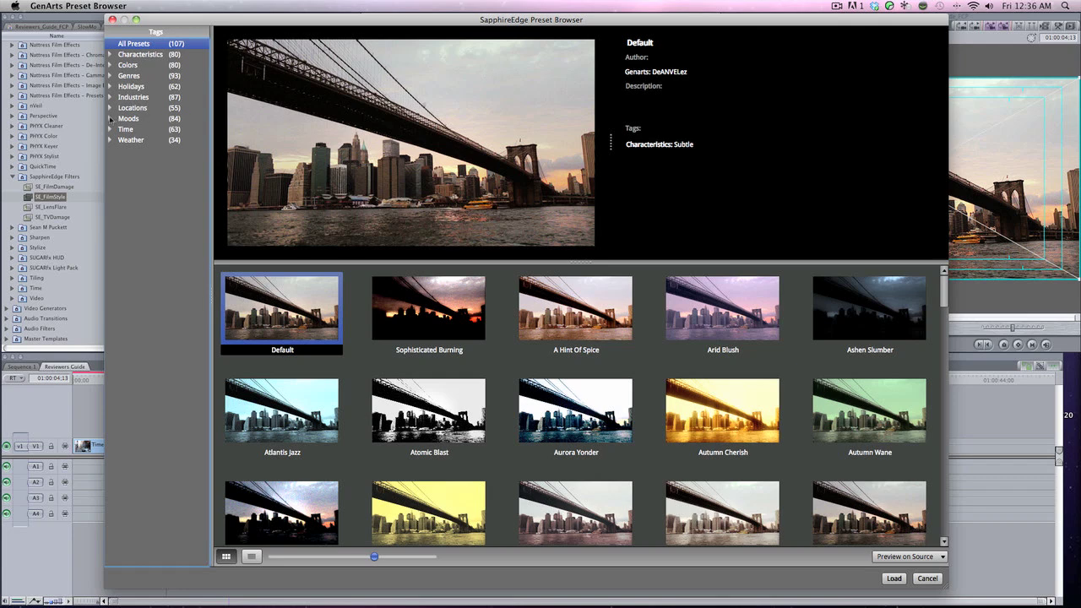
left_click(109, 119)
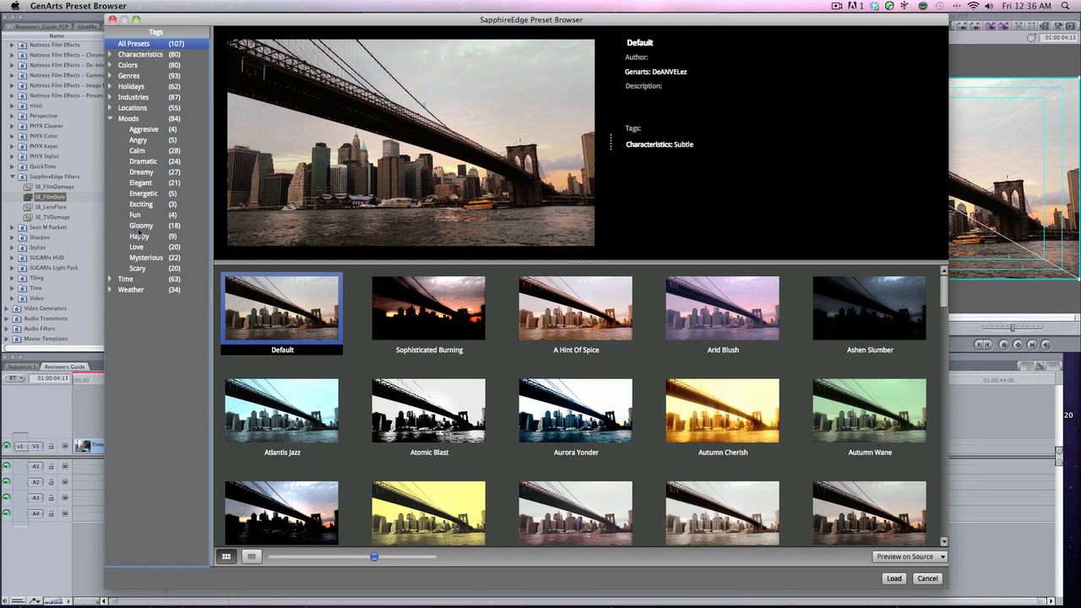
left_click(146, 257)
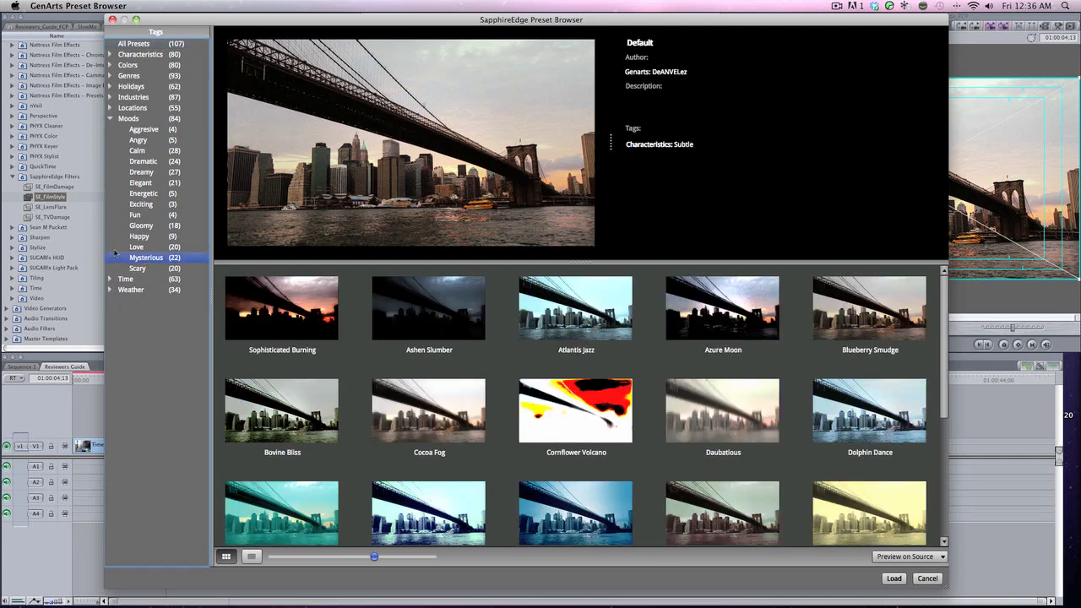
left_click(440, 312)
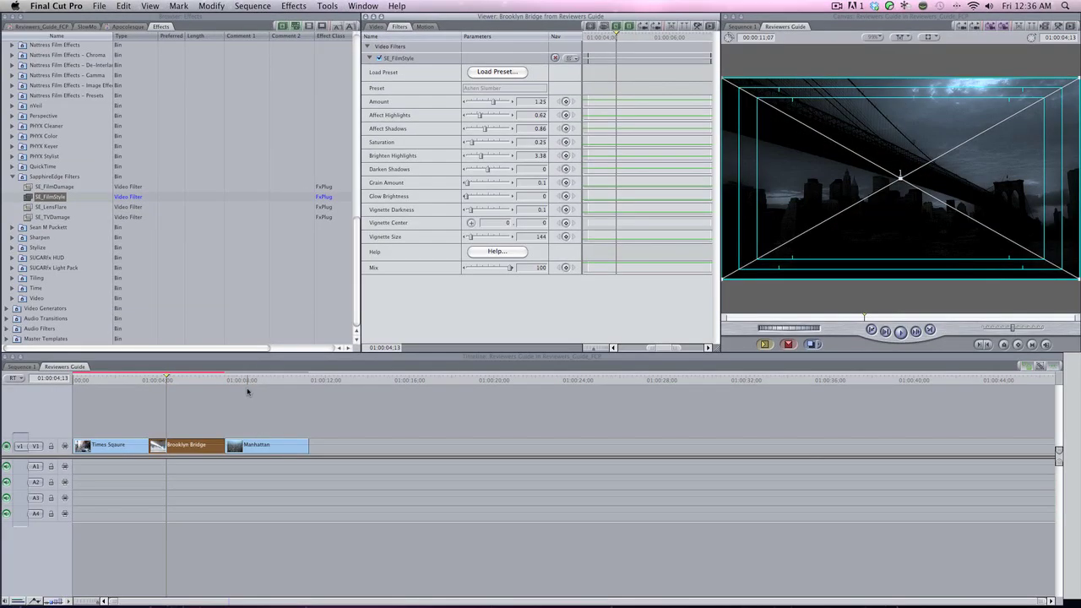
Apply SE_TVDamage to the Manhattan clip, scrub its effect, and open its filter settings
left_click(244, 380)
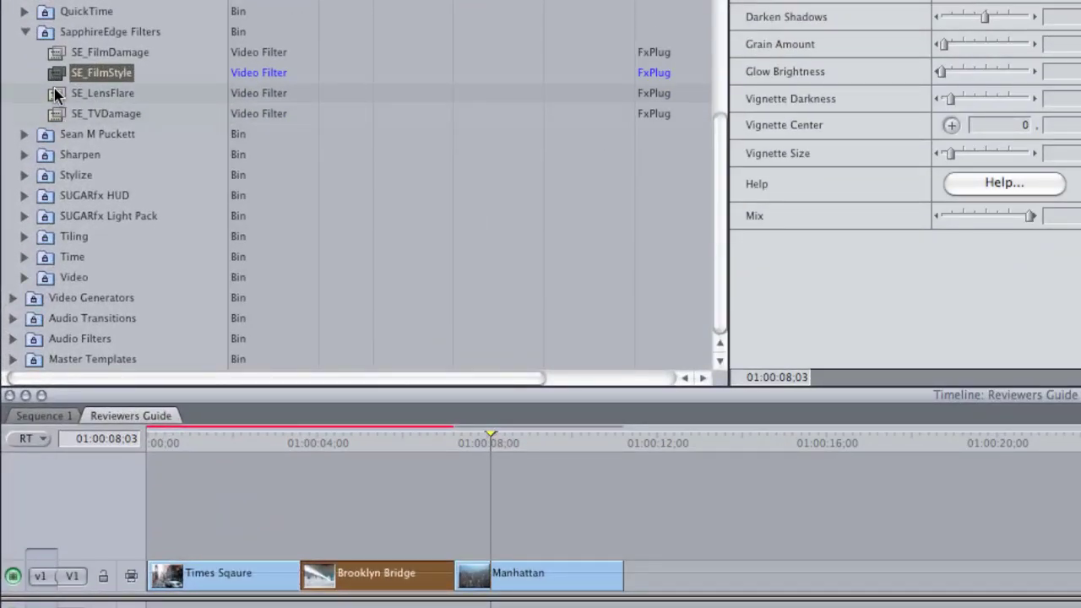
left_click_drag(55, 113, 506, 574)
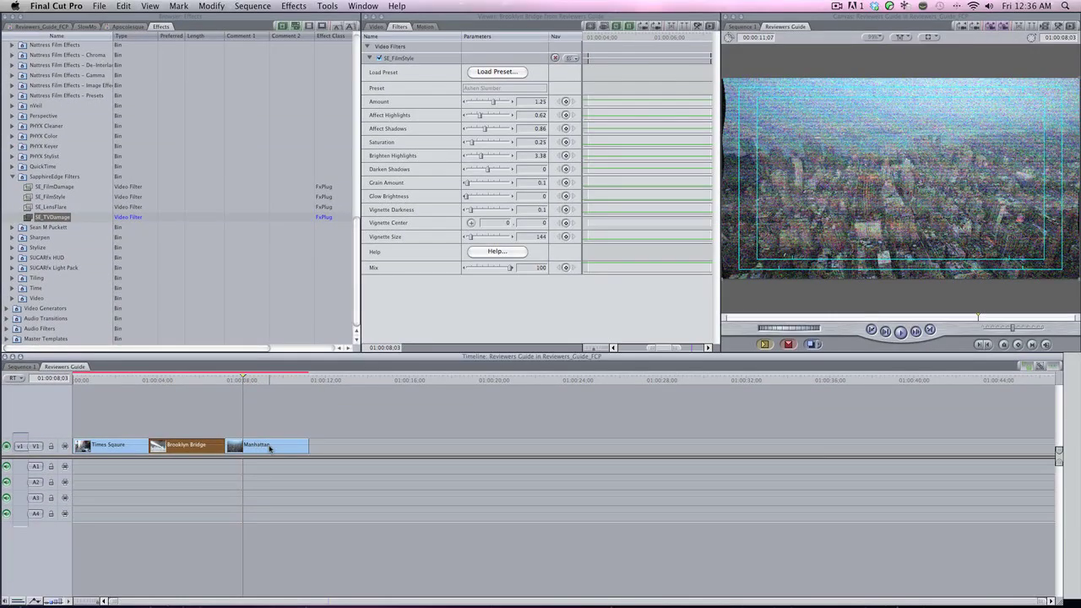
mouse_move(258, 381)
left_mouse_down()
mouse_move(278, 380)
mouse_move(252, 380)
left_mouse_up()
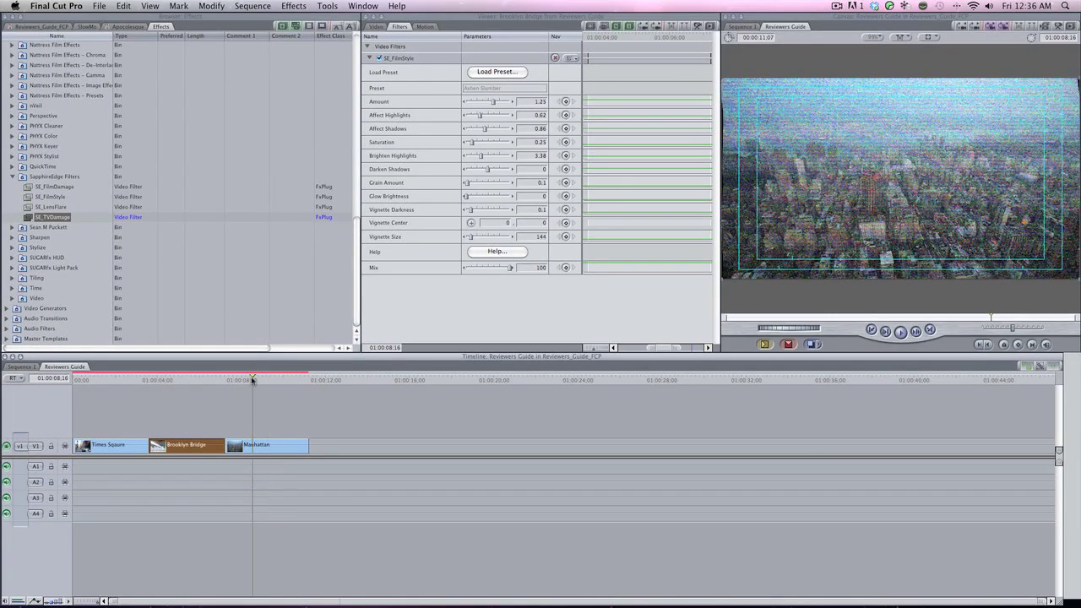
double_click(251, 446)
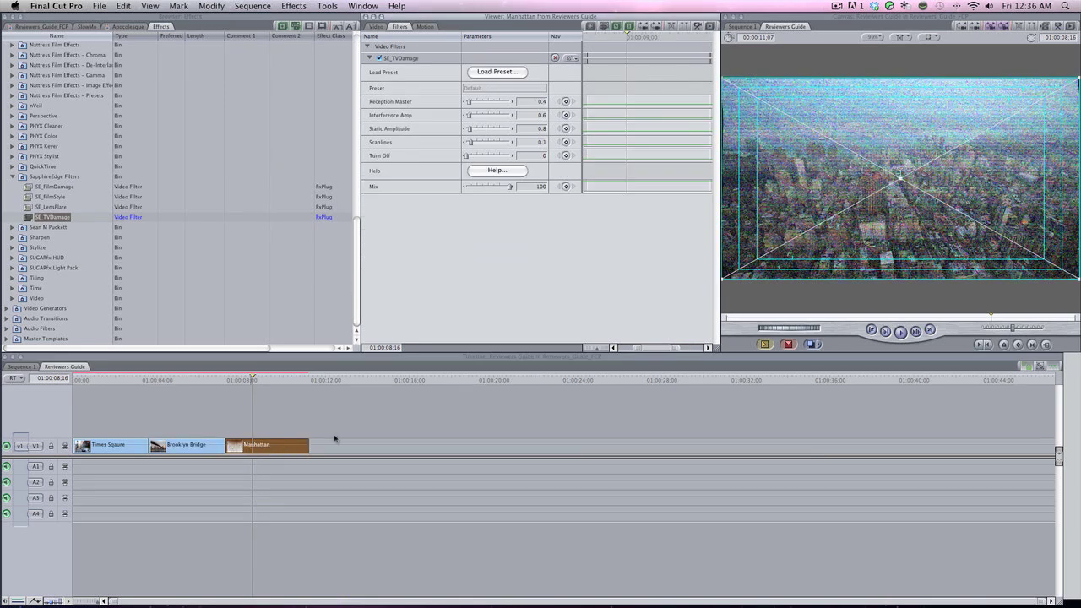
Filter presets by Moods > Mysterious, compare Grievous Gray and Chimney Sweep, and load White Noise Windmill
left_click(496, 73)
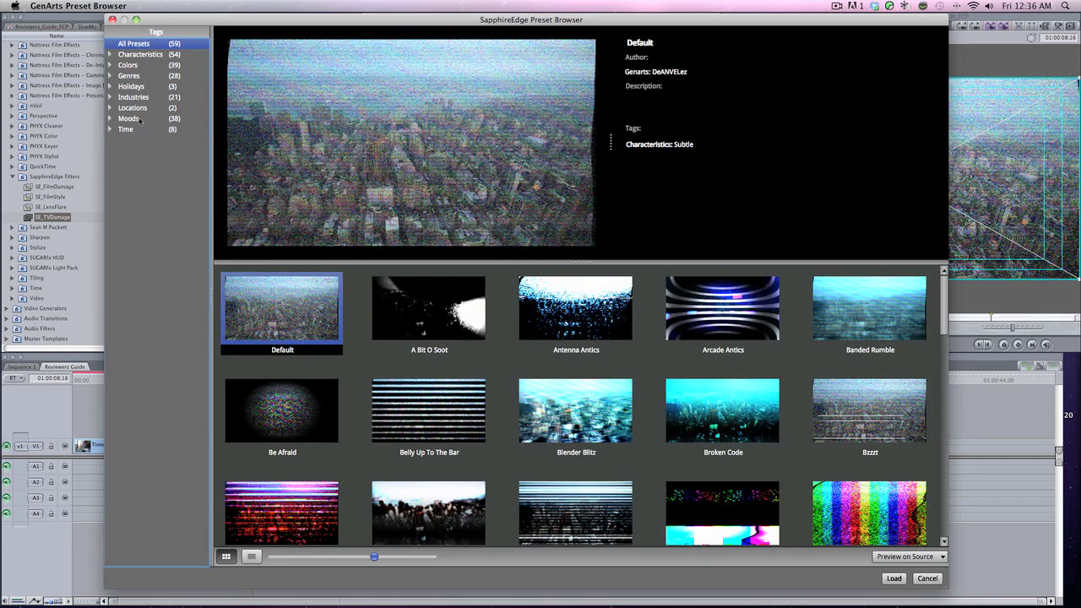
left_click(133, 119)
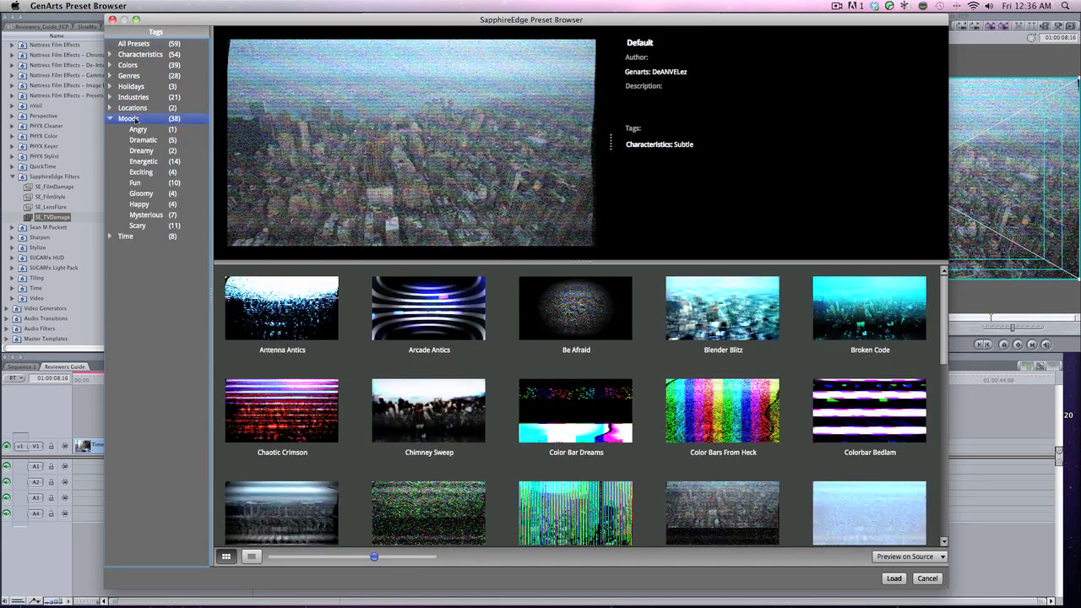
left_click(145, 216)
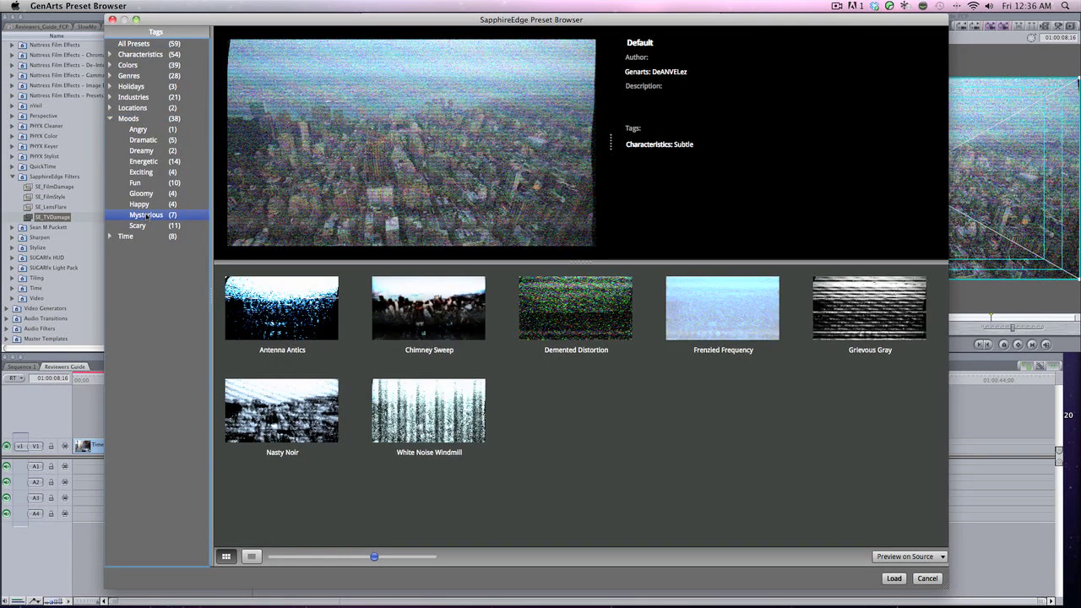
left_click(867, 318)
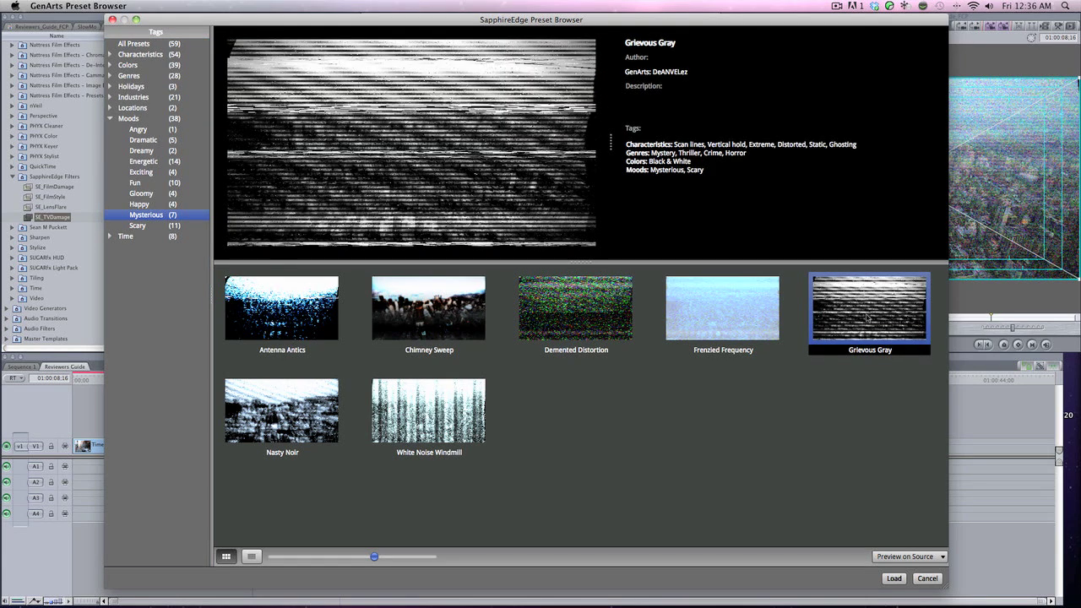
mouse_move(433, 406)
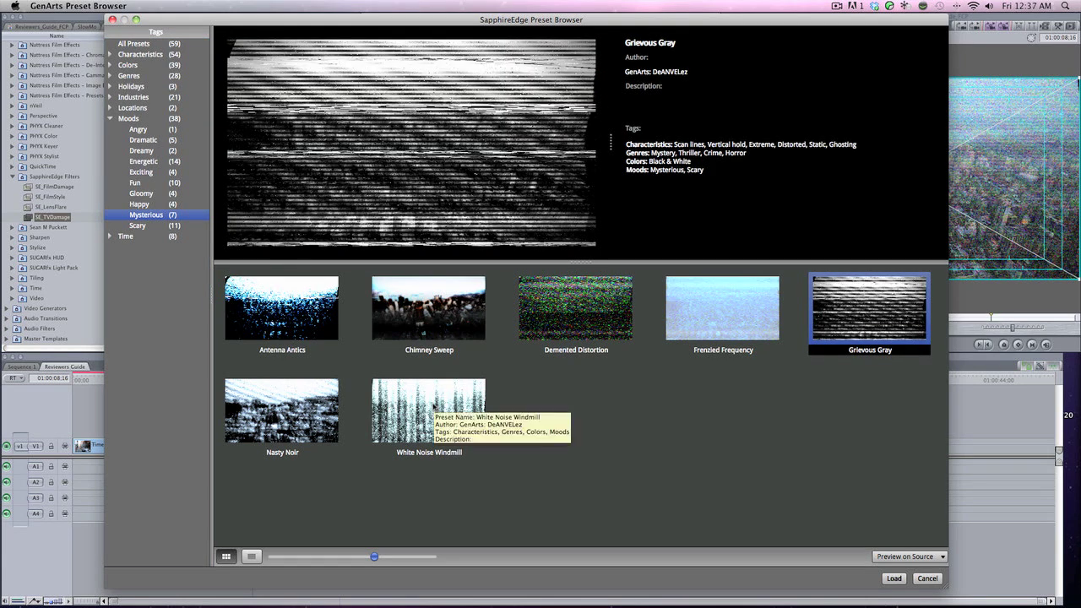
left_click(408, 326)
left_click(403, 409)
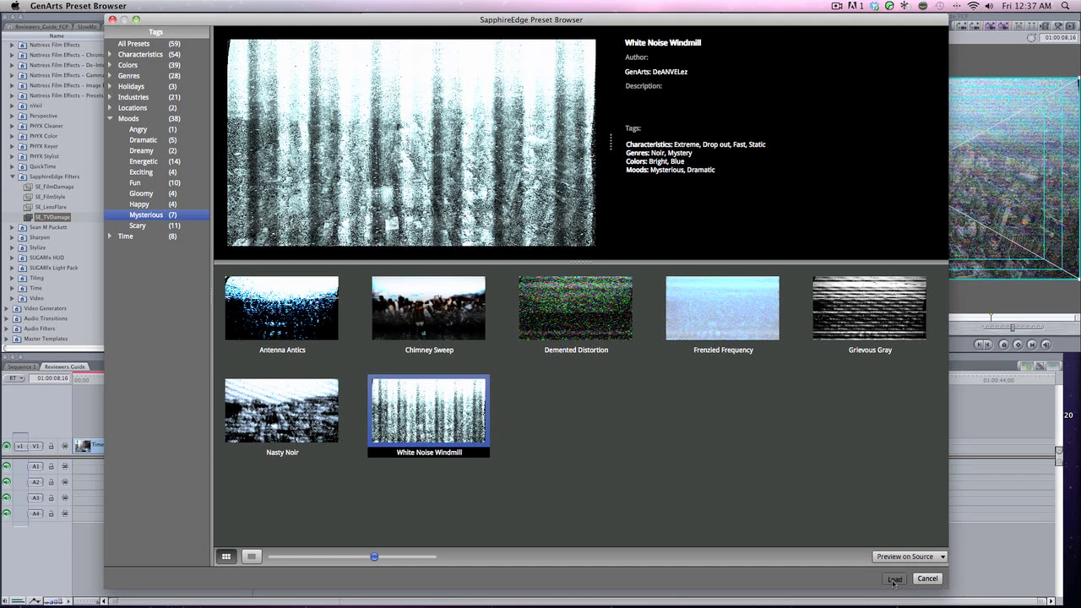
left_click(894, 579)
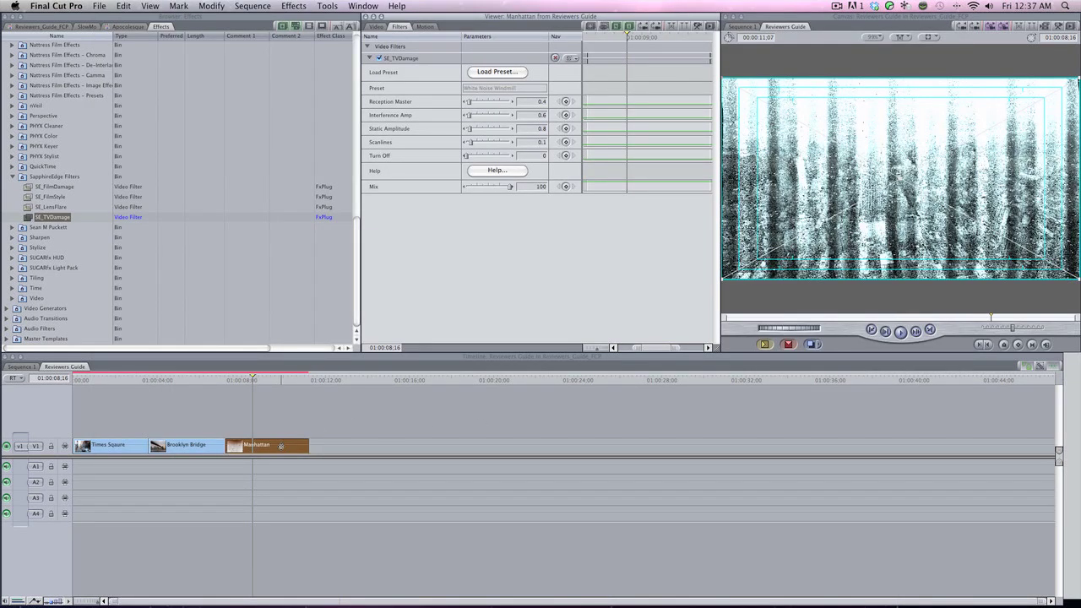
Duplicate the Manhattan clip after the original and replace the copy's SE_TVDamage with SE_LensFlare
left_click(273, 446, "alt")
left_click_drag(273, 446, 364, 446)
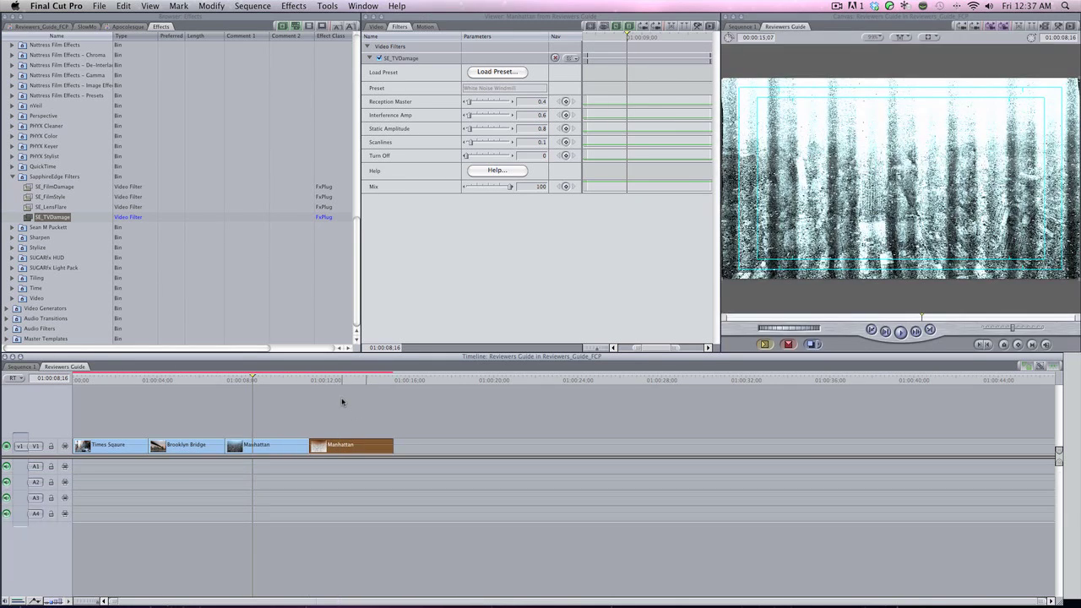
double_click(341, 446)
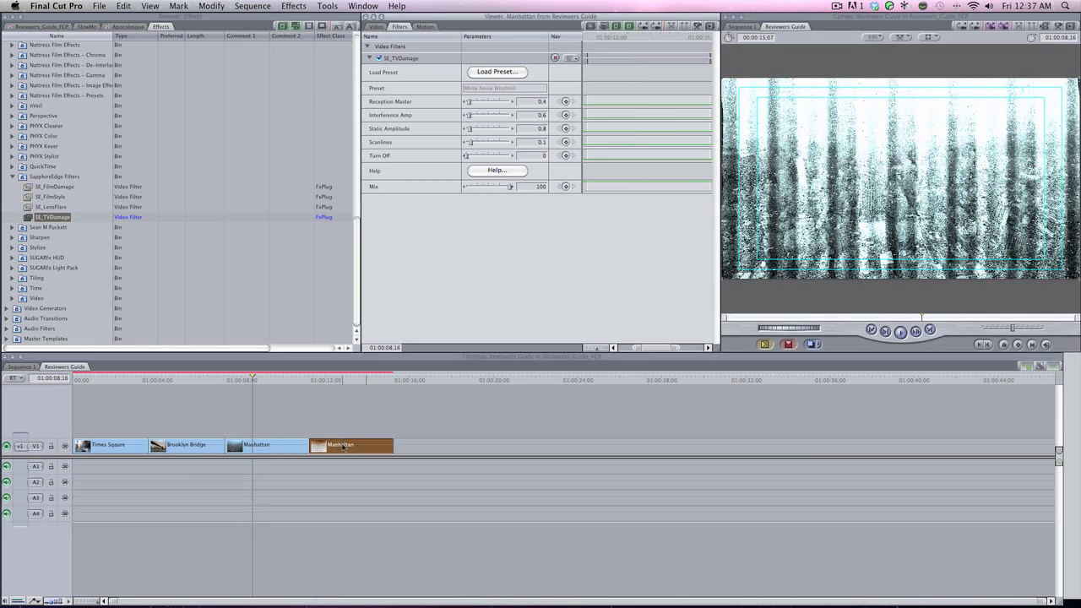
left_click(428, 62)
key("Delete")
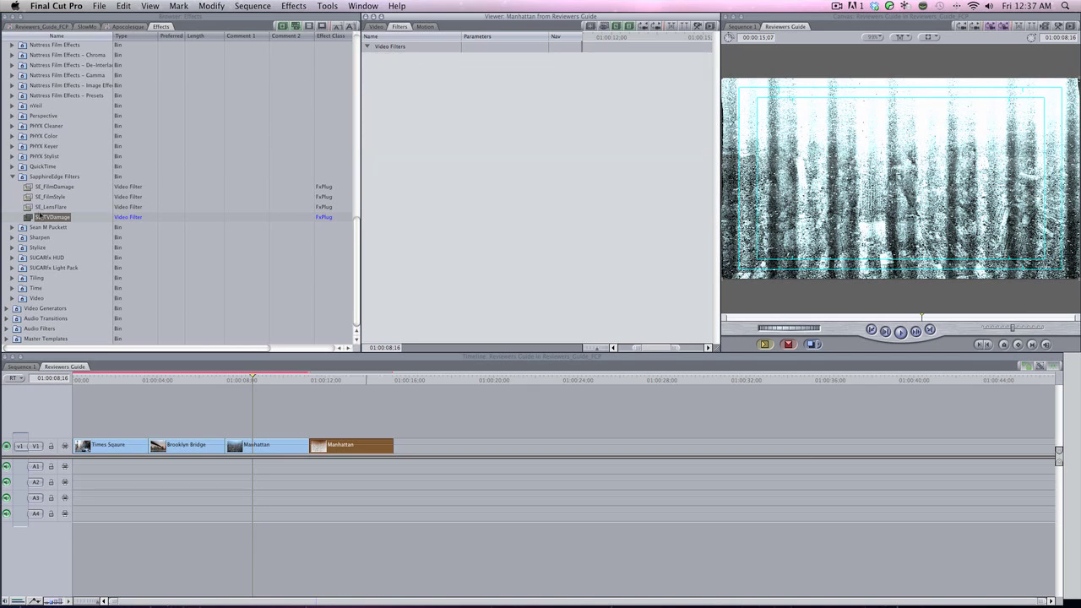
left_click_drag(27, 207, 464, 141)
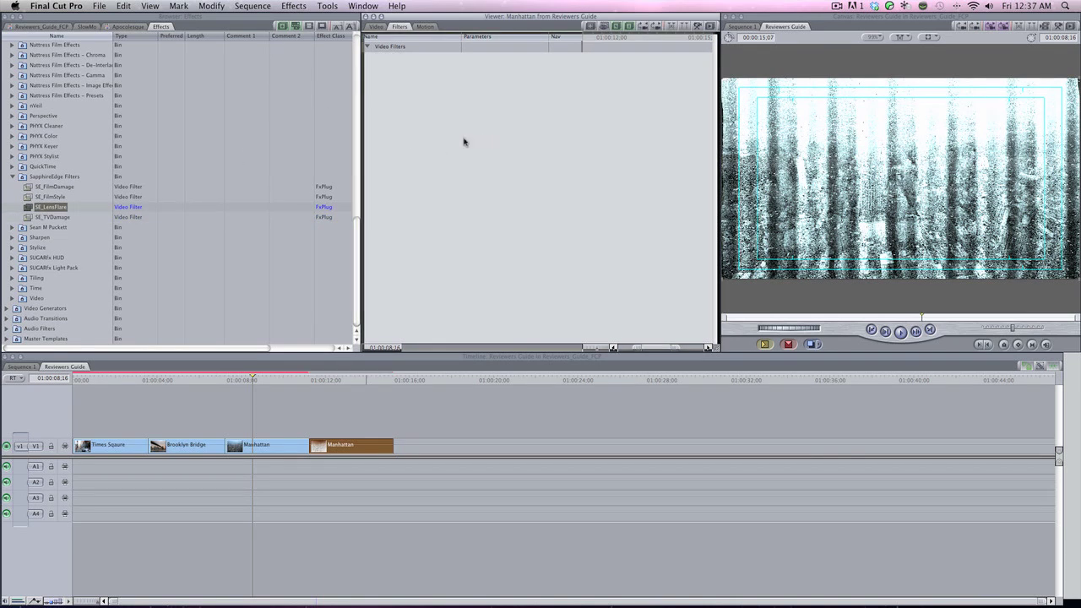
Move the playhead onto the copied Manhattan clip and scrub to preview its lens flare
left_click(308, 380)
mouse_move(316, 381)
left_mouse_down()
mouse_move(381, 381)
mouse_move(311, 380)
left_mouse_up()
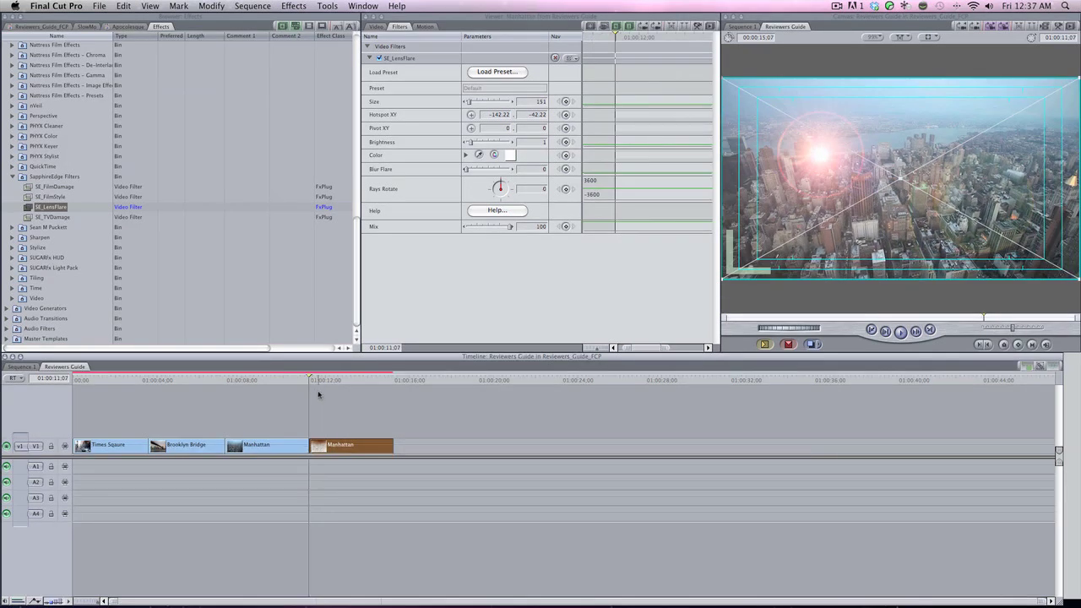
Browse the lens flare presets past Simple Hex and load White Sun onto the copied Manhattan clip
left_click(496, 73)
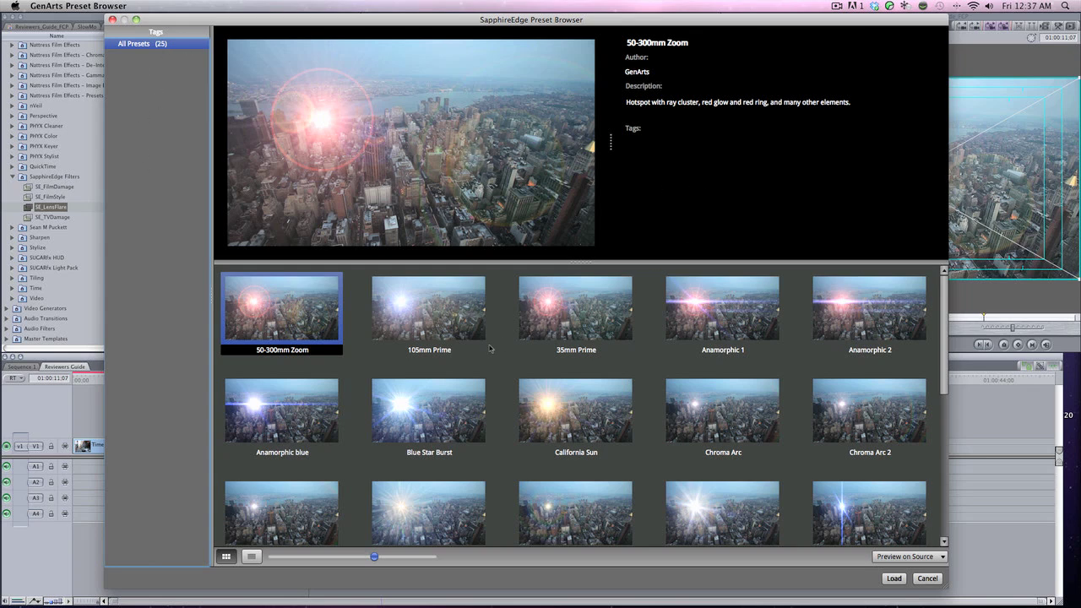
scroll(490, 348, "down", 5)
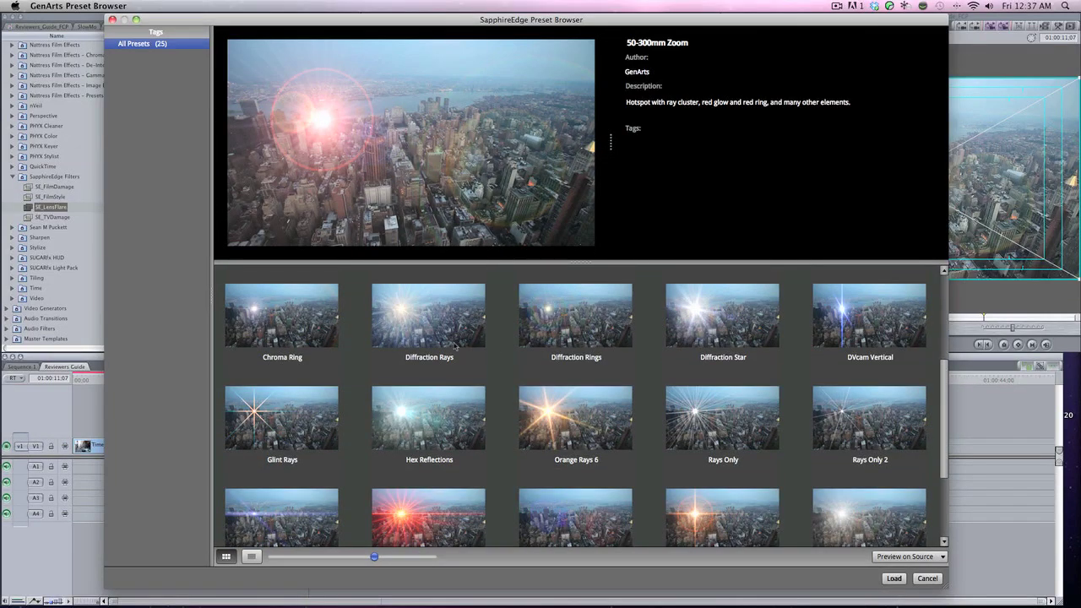
scroll(456, 345, "down", 3)
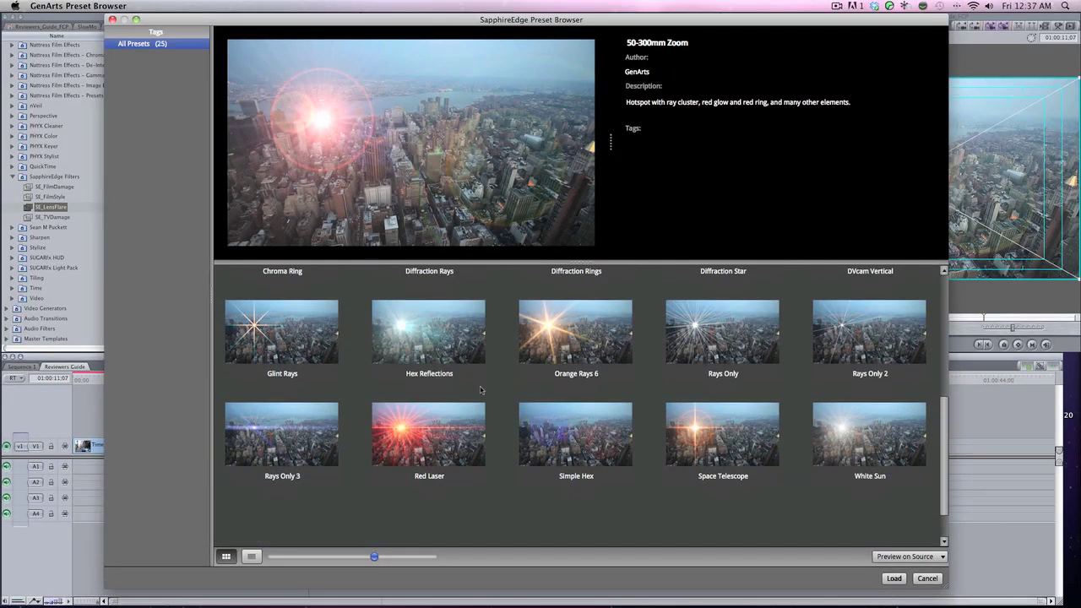
left_click(578, 435)
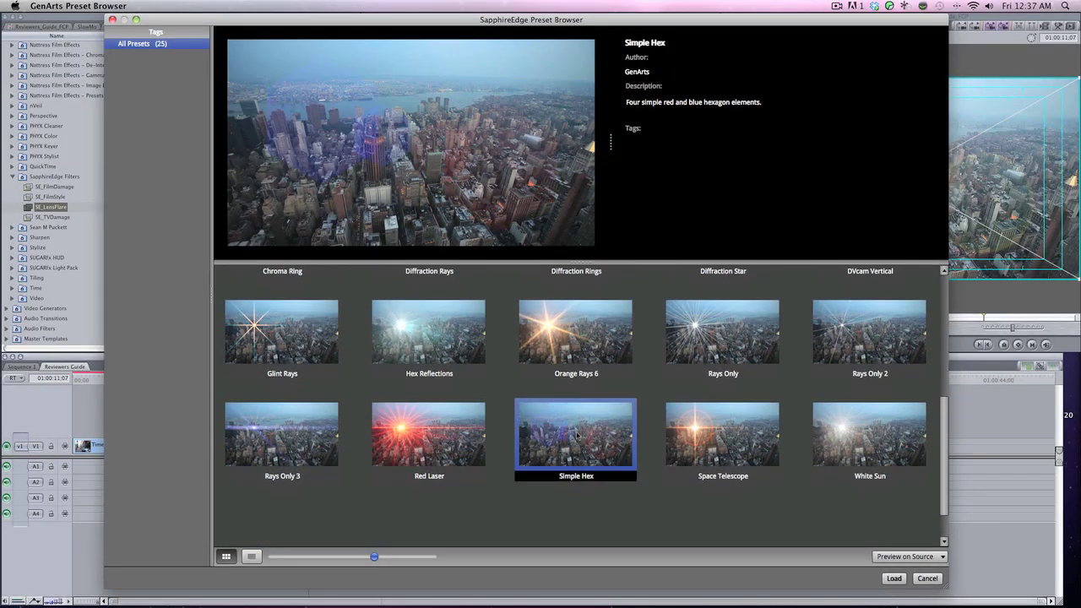
left_click(860, 431)
left_click(893, 579)
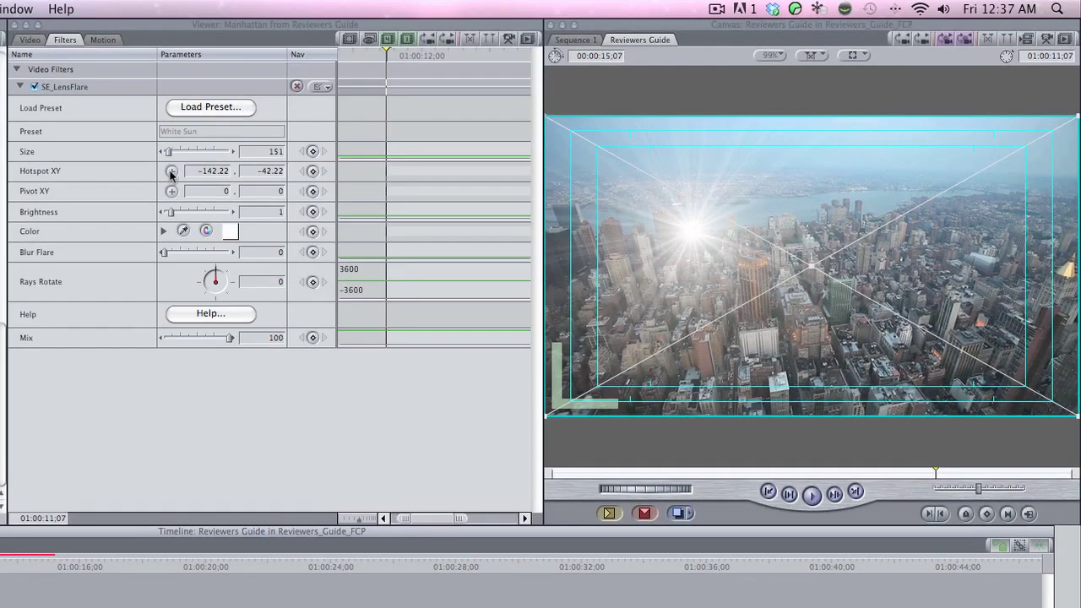
Place the flare hotspot near the top-left corner and set a Hotspot XY keyframe
left_click(471, 114)
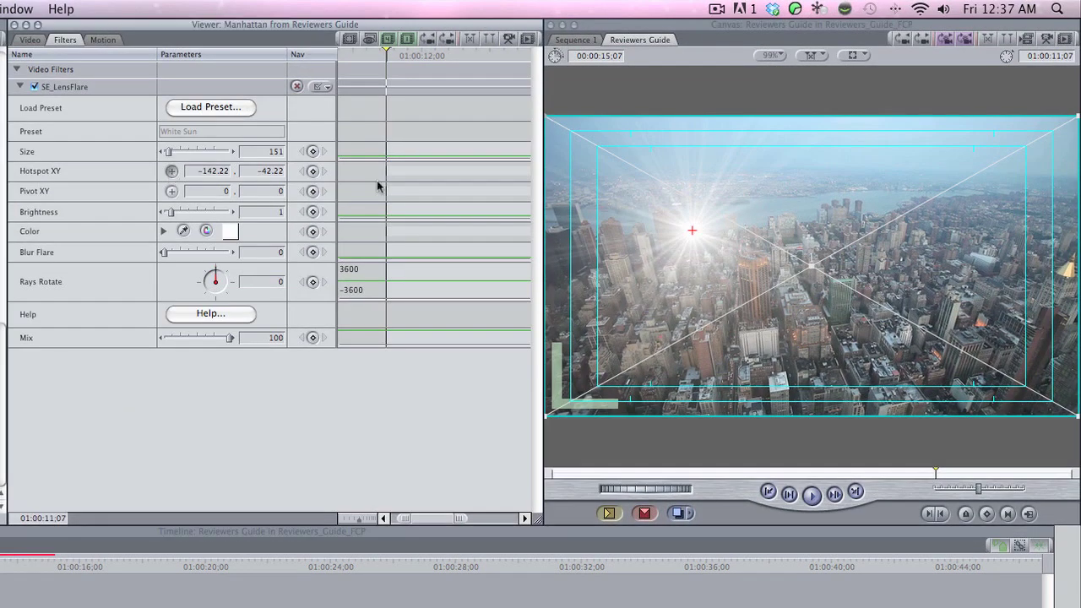
left_click(614, 132)
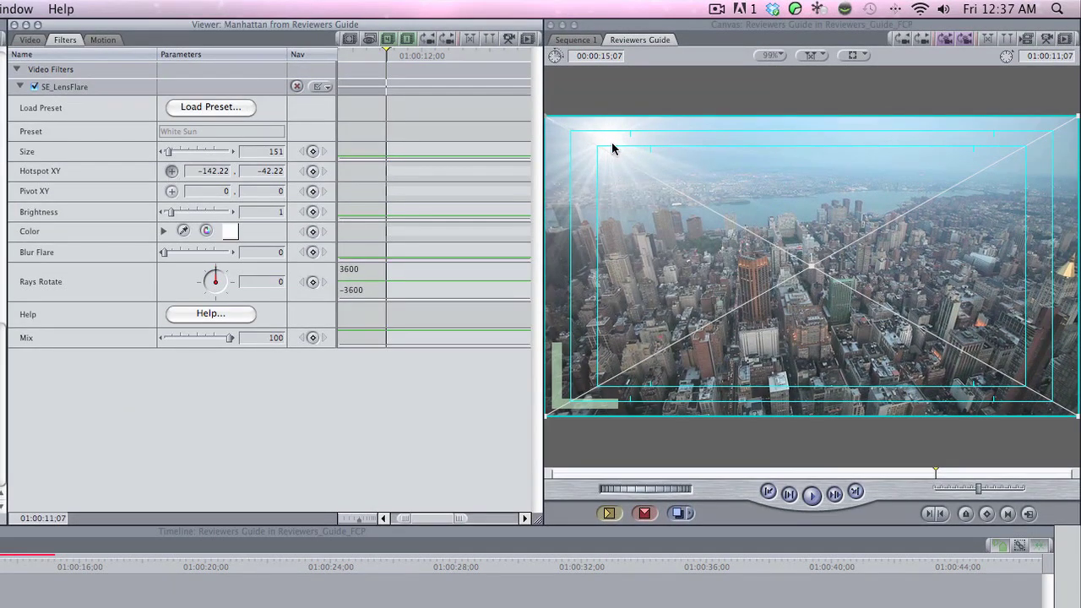
left_click(606, 147)
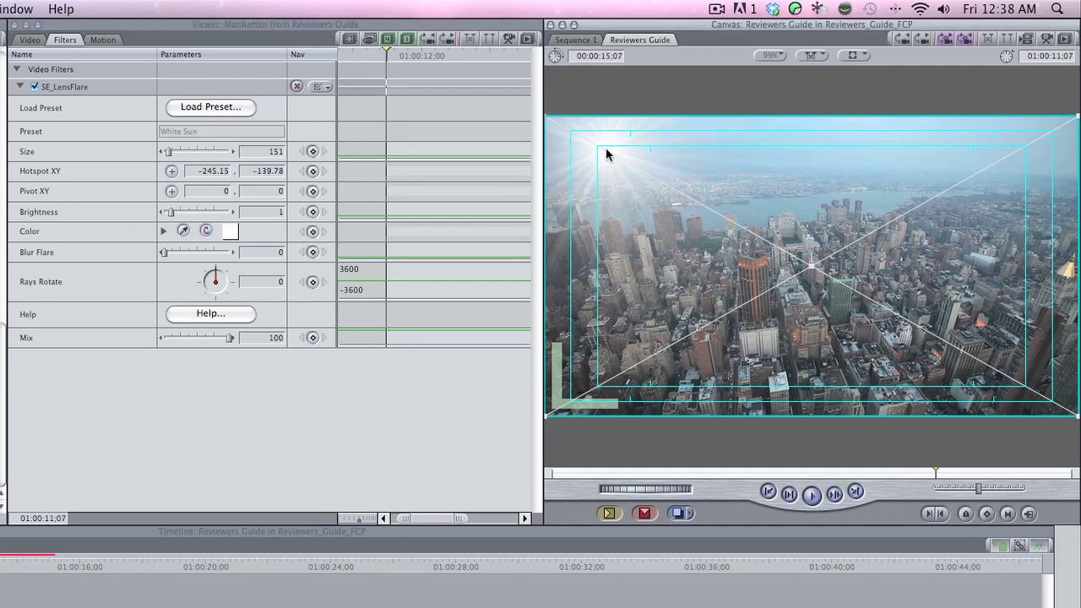
left_click(313, 171)
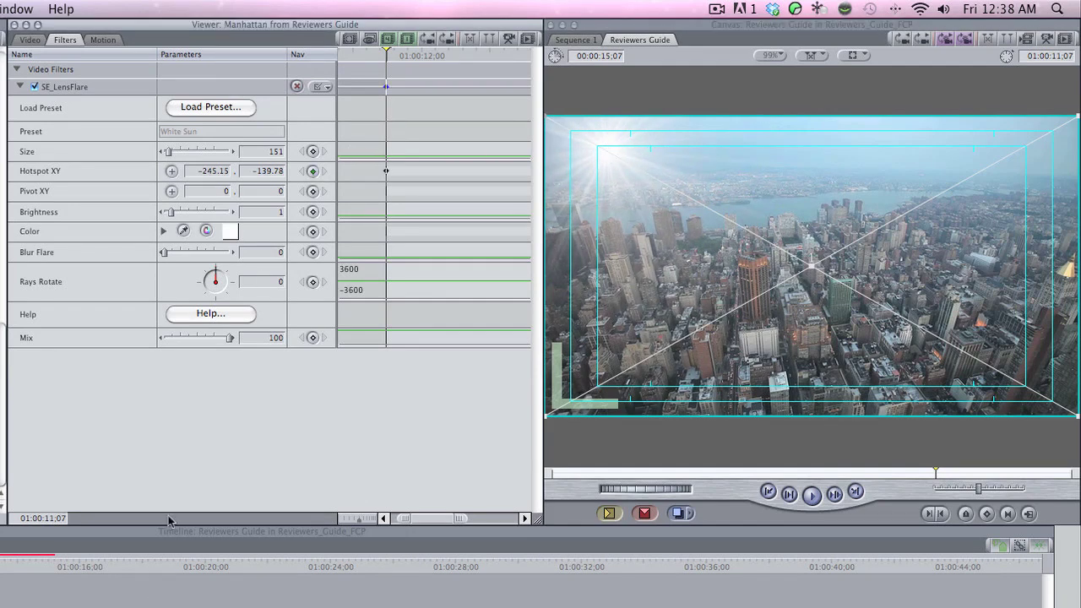
At 01:00:15;07, drag the flare sun rightward toward the top centre of the sky
left_click(55, 560)
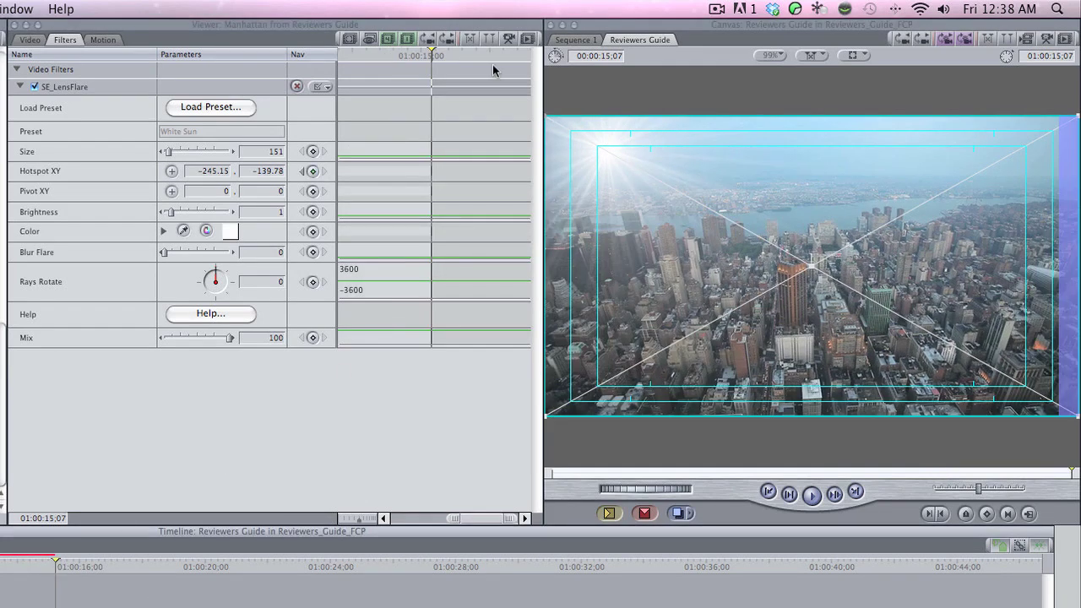
left_click(171, 171)
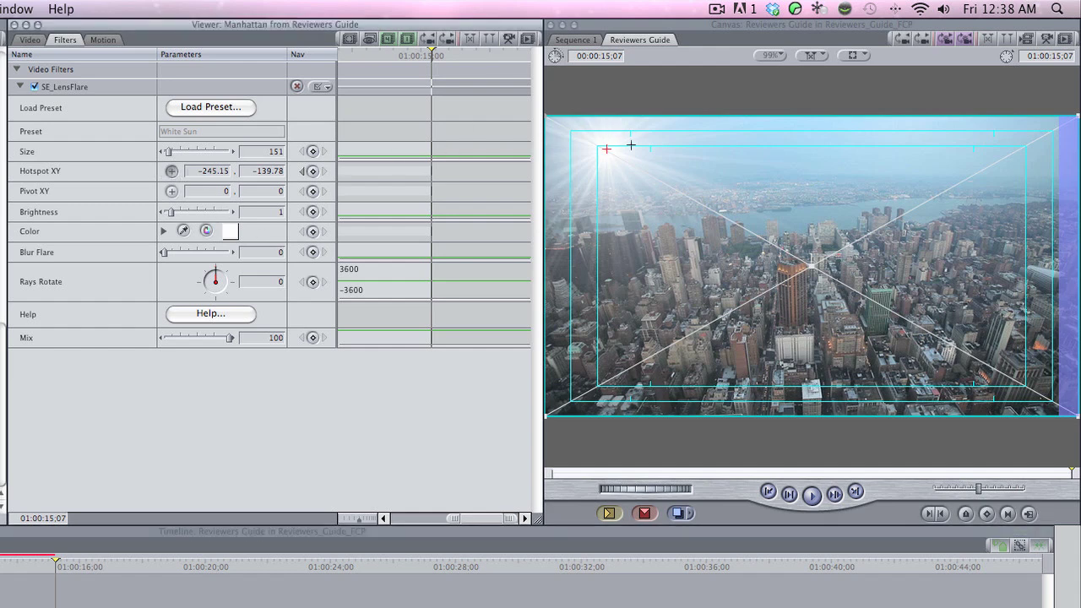
left_click_drag(654, 150, 693, 153)
Jump back four seconds with -400 and play the animated flare from the sequence start
left_click(70, 542)
type("-400")
key("Return")
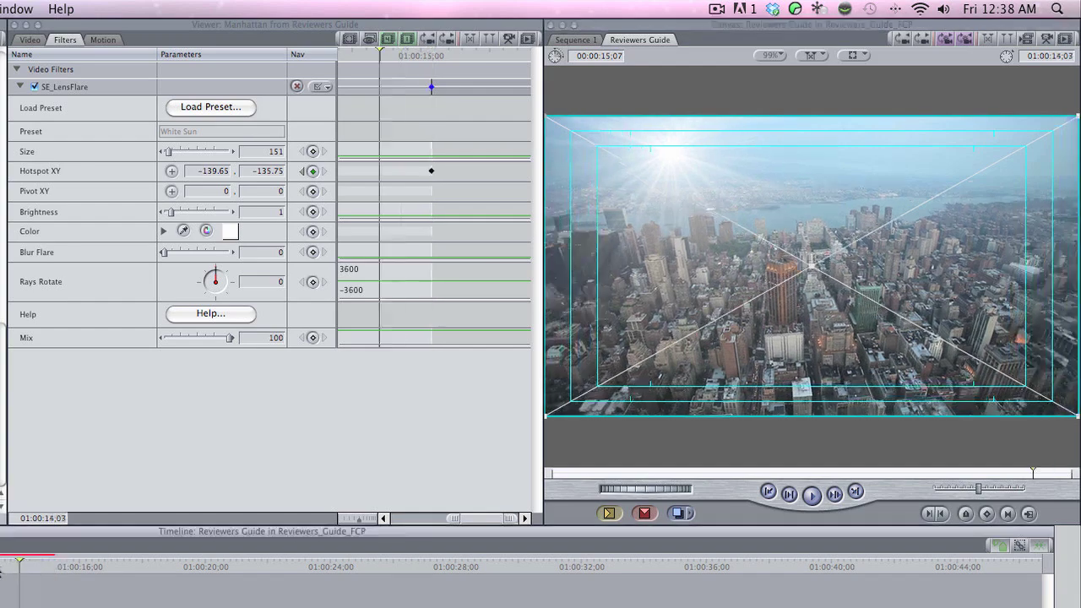
key("space")
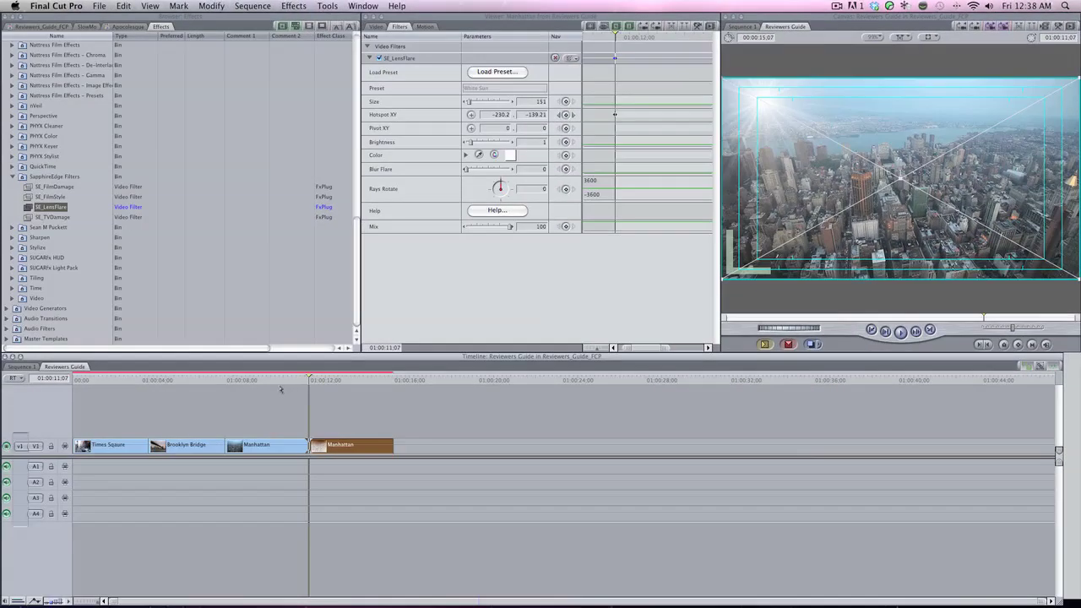
key("Home")
key("space")
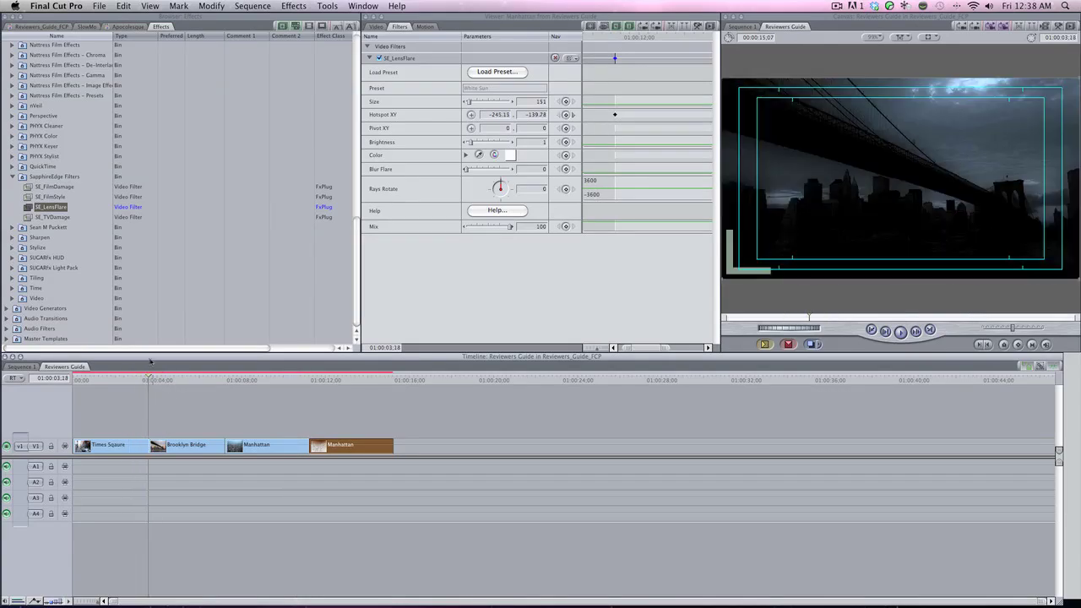
Place SE_DissolveBlur from SapphireEdge Transitions between Times Square and Brooklyn Bridge
scroll(121, 440, "up", 20)
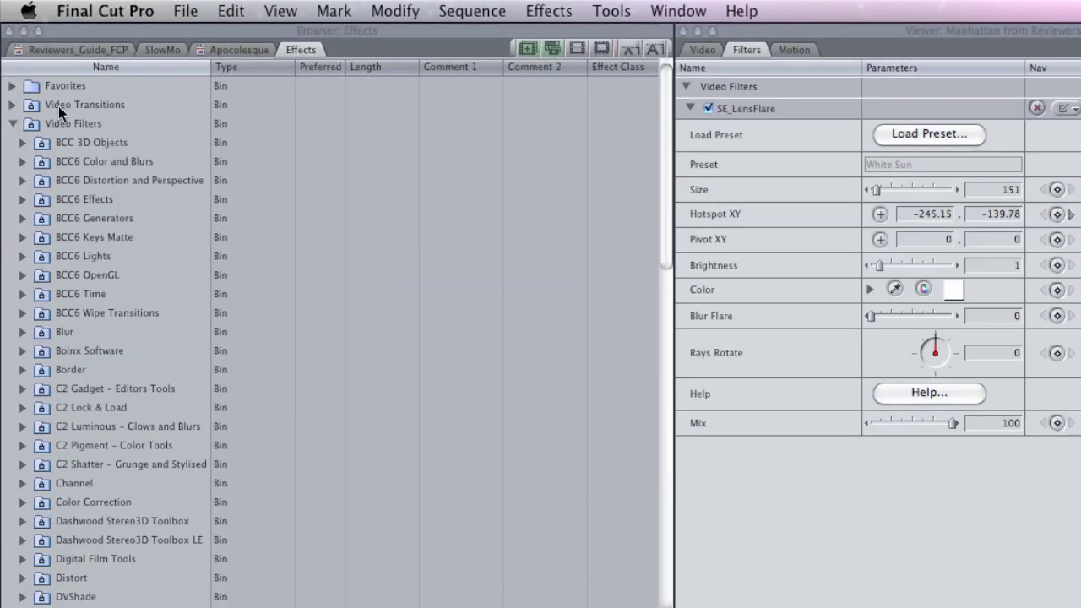
left_click(12, 123)
left_click(12, 105)
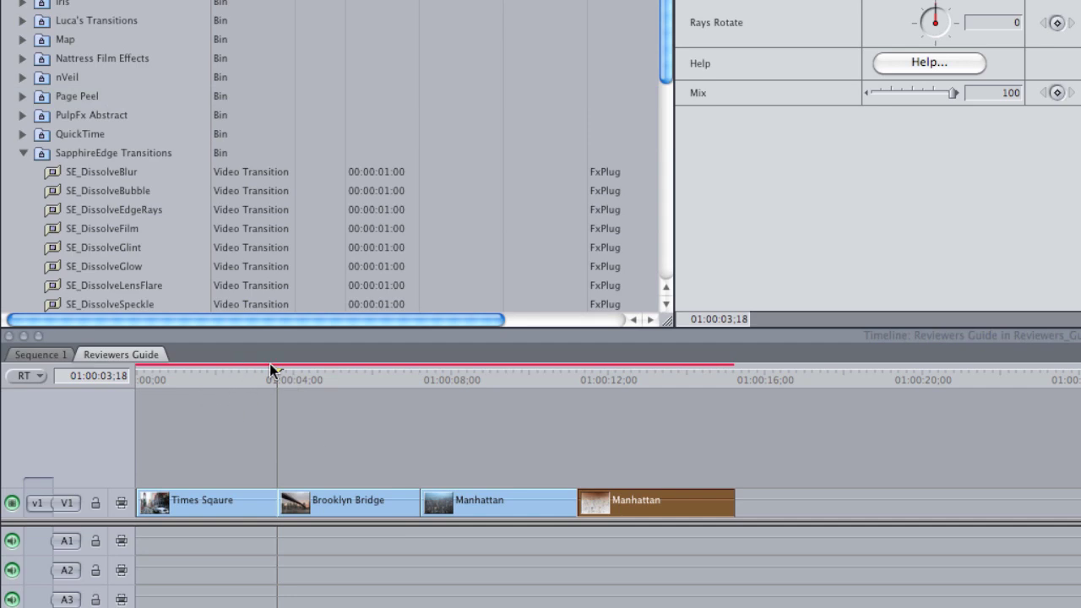
left_click(268, 376)
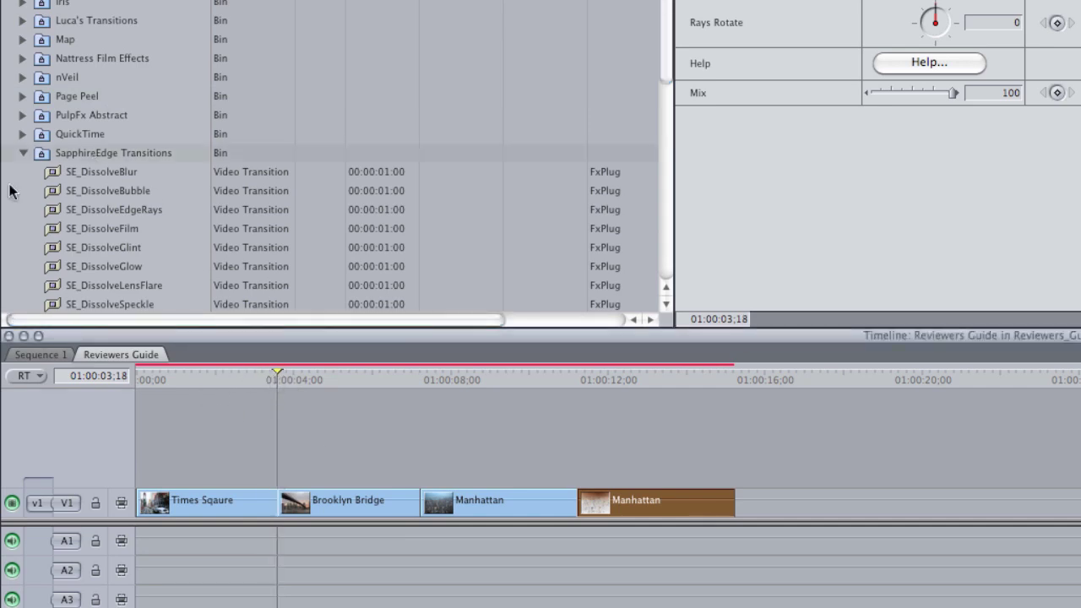
left_click_drag(54, 173, 276, 506)
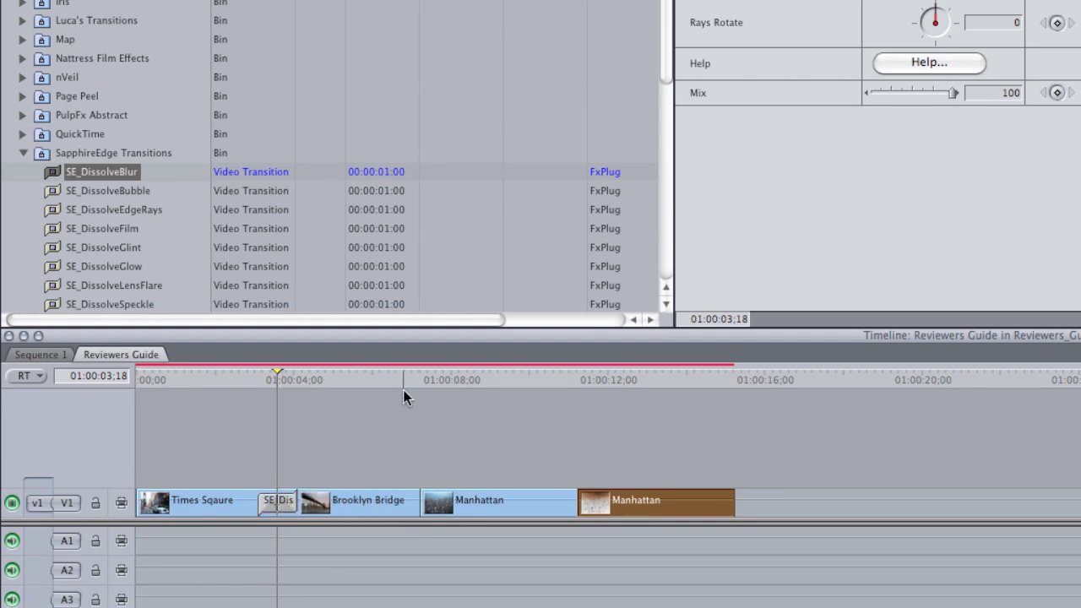
Place SE_TVChannelChange before Manhattan and SE_DissolveLensFlare between the two Manhattan clips
left_click_drag(375, 369, 417, 372)
scroll(57, 224, "down", 5)
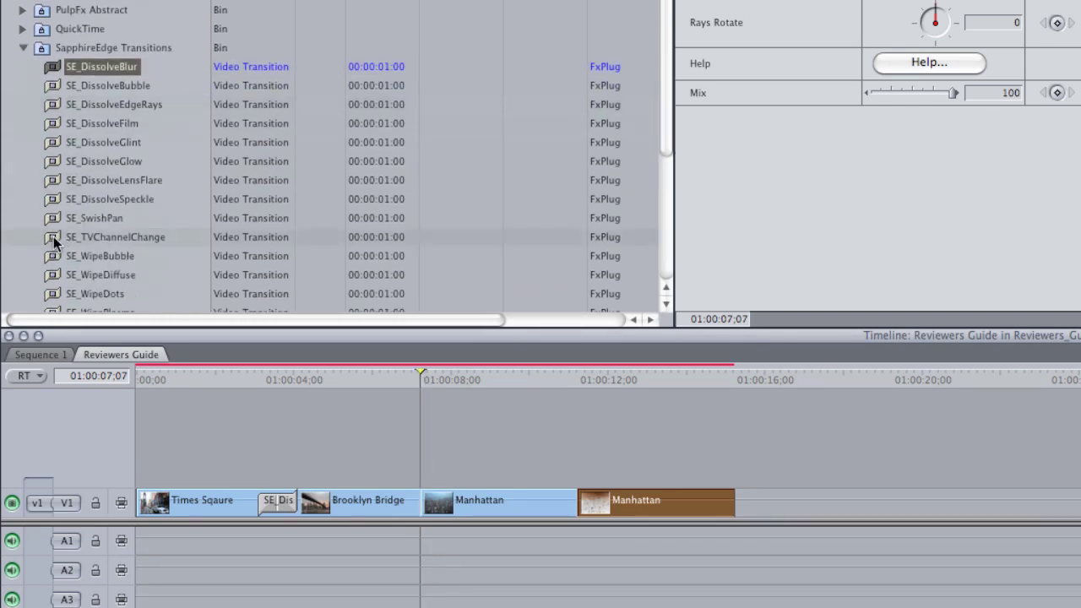
left_click_drag(54, 241, 424, 502)
scroll(53, 42, "down", 8)
left_click_drag(53, 49, 578, 549)
left_click(278, 427)
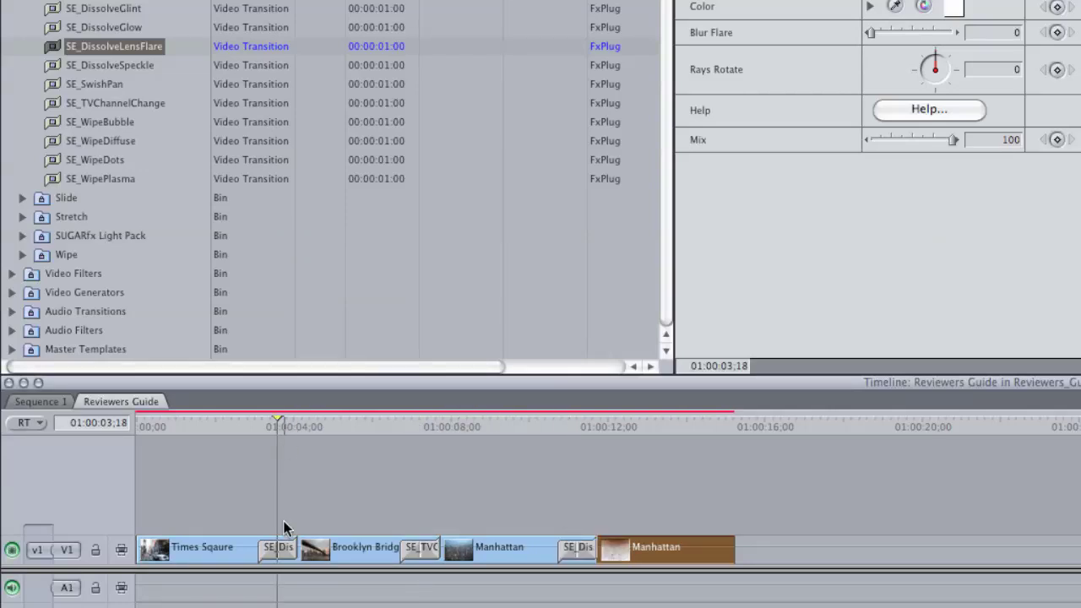
Load the Moods > Mysterious preset Downward Indistinction onto the SE_DissolveBlur transition
double_click(285, 549)
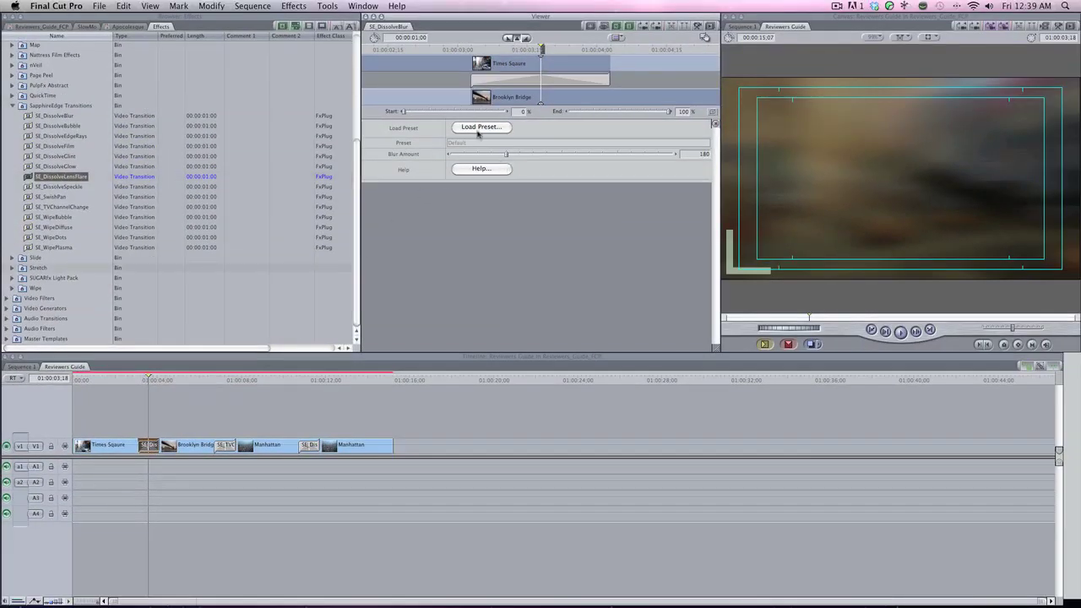
left_click(476, 129)
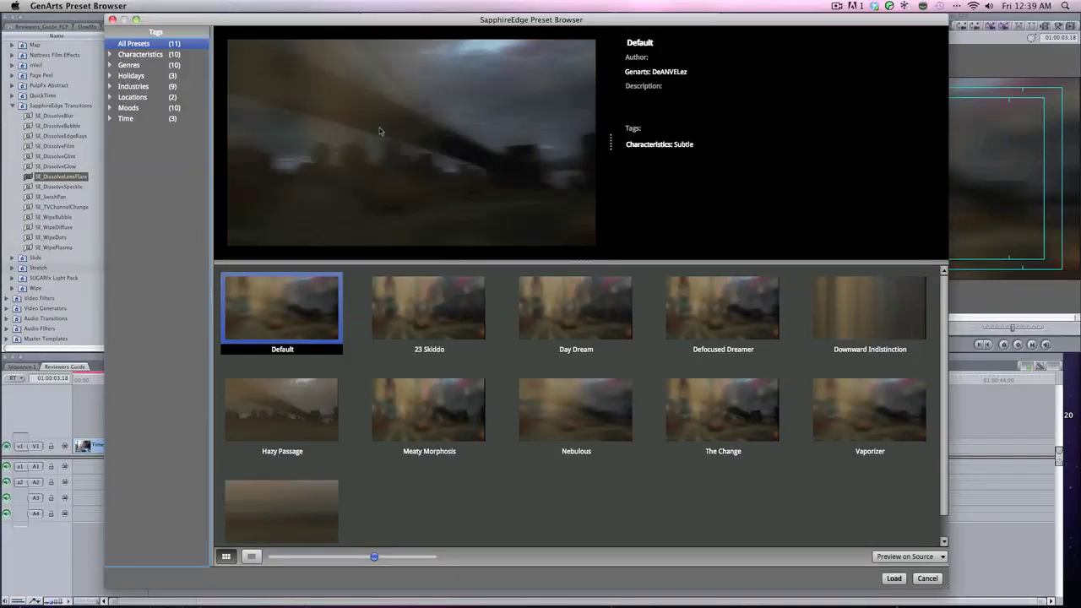
double_click(135, 109)
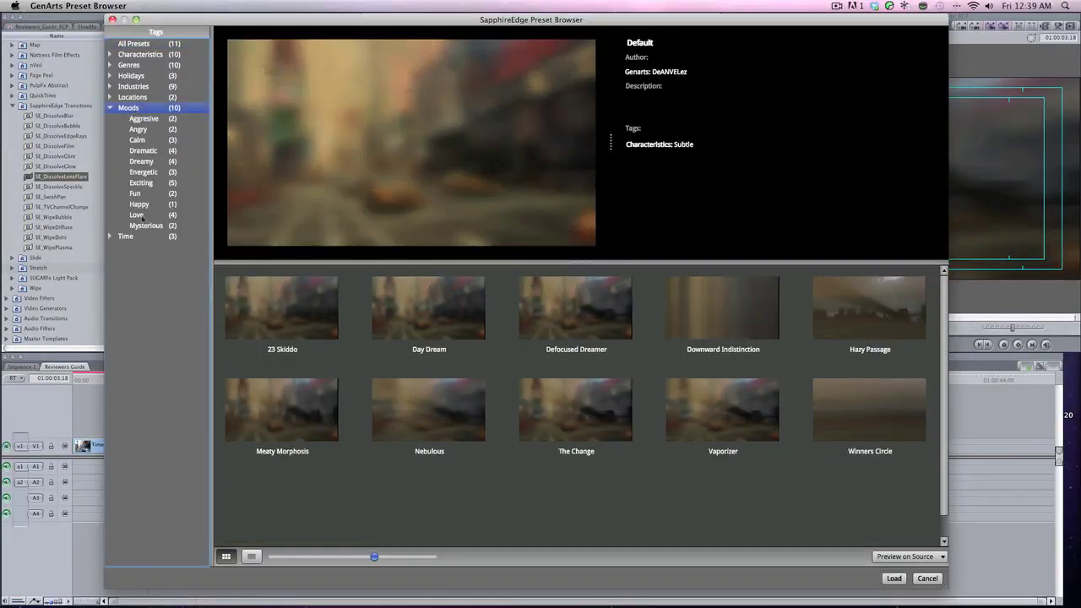
left_click(147, 227)
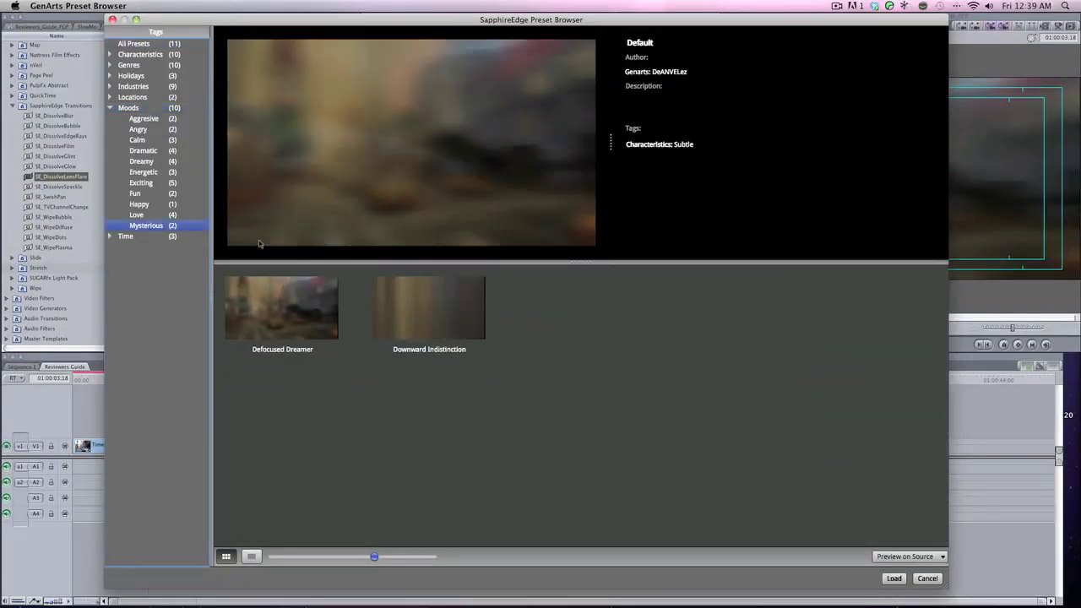
left_click(434, 311)
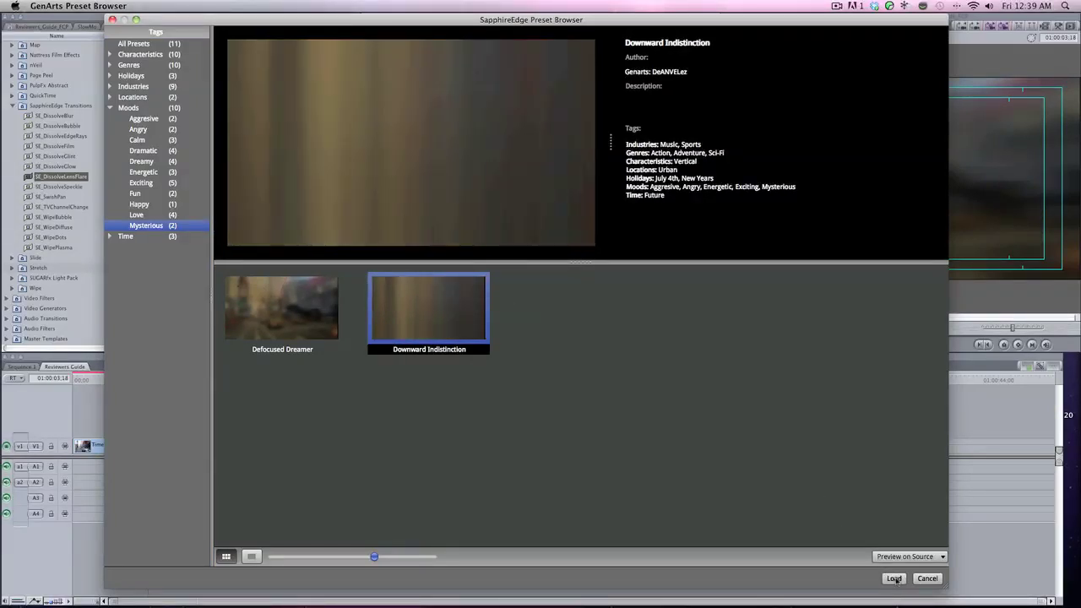
left_click(894, 578)
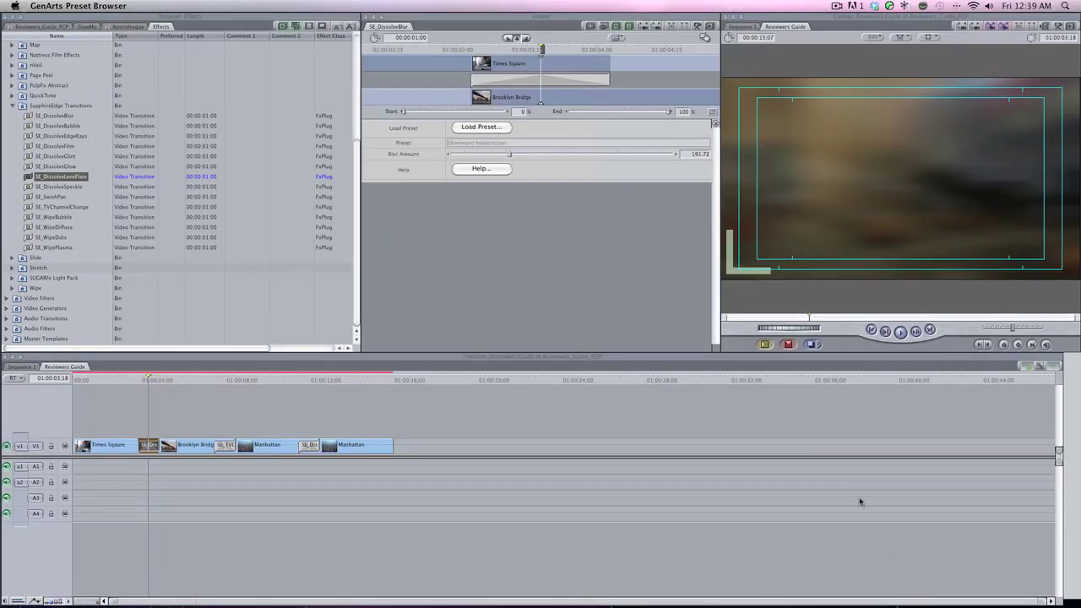
Review the result, then replace it with the Time-tagged preset Hazy Passage
left_click(219, 380)
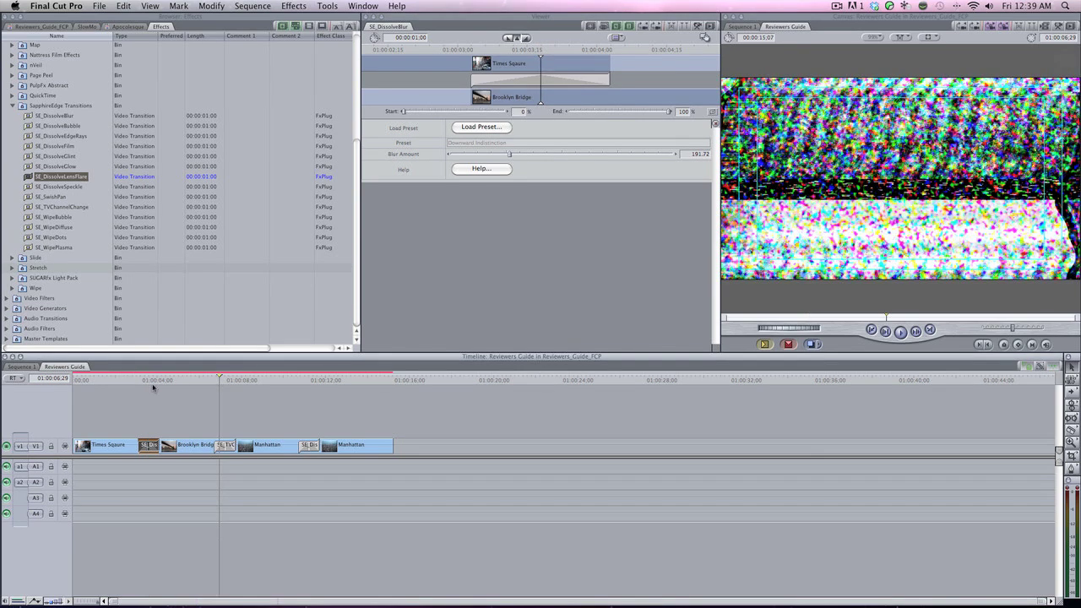
left_click(148, 380)
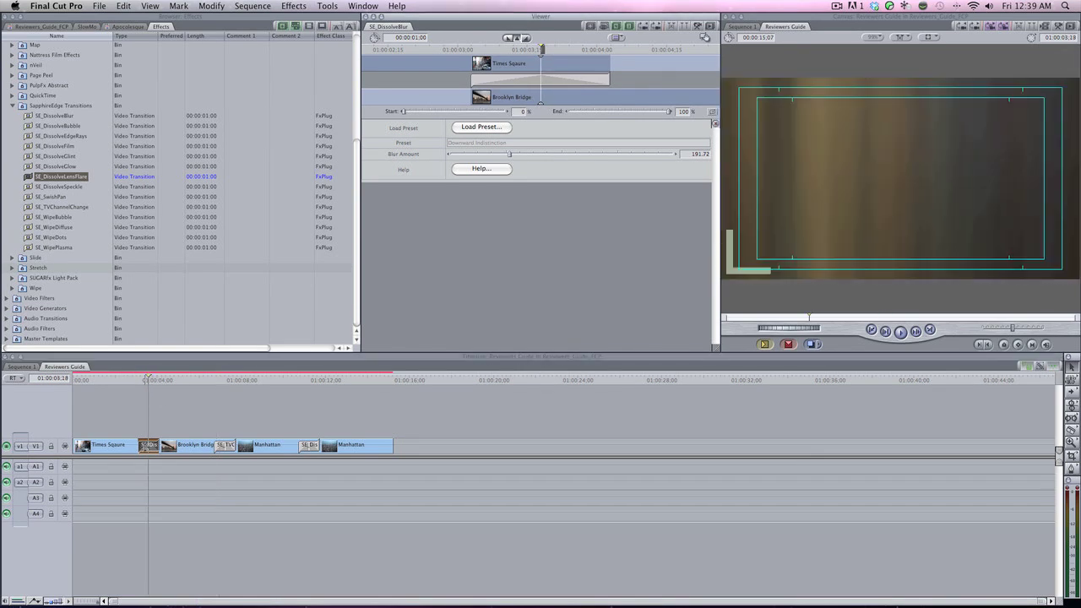
left_click(483, 129)
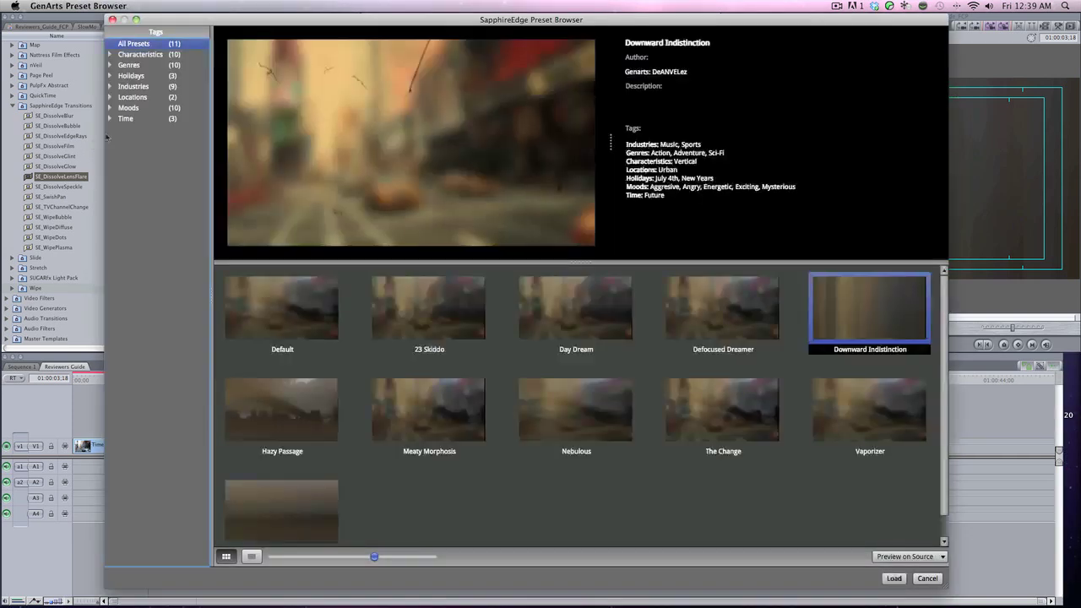
left_click(125, 119)
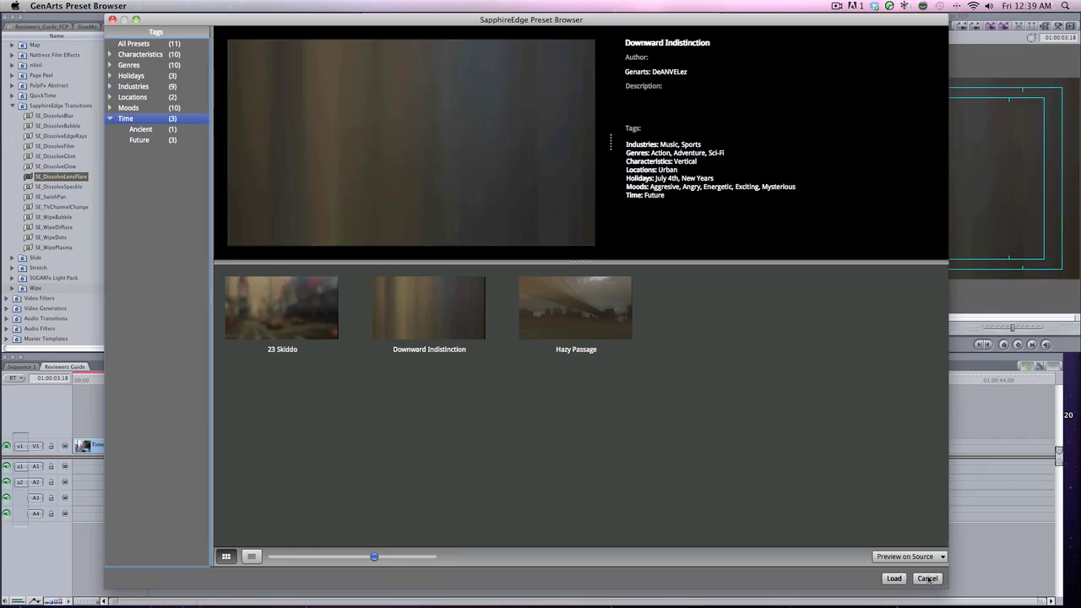
left_click(558, 313)
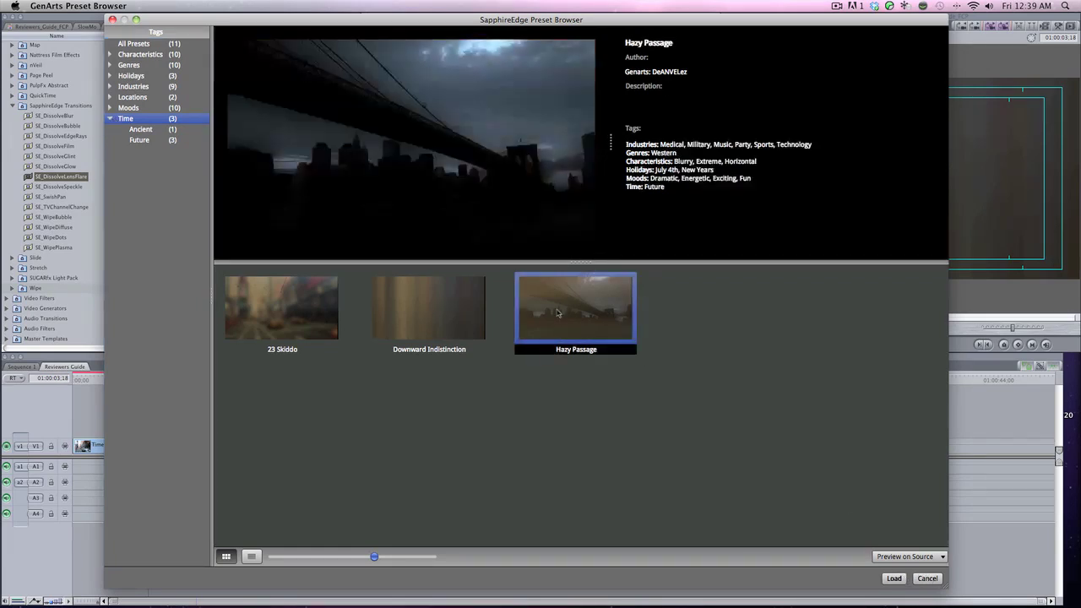
left_click(895, 578)
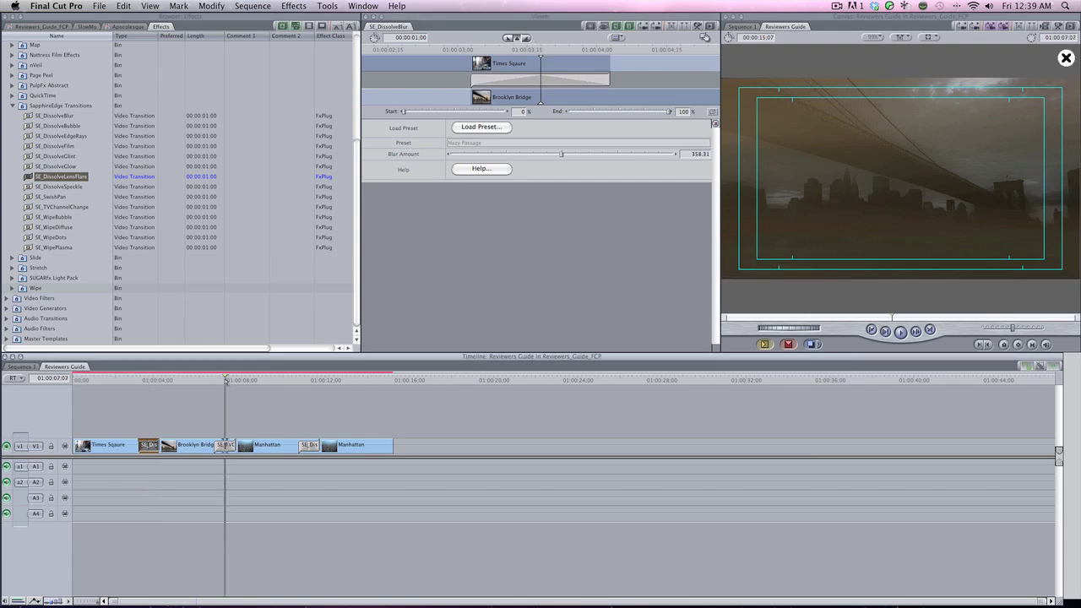
Load Marshmellow Disturbance from Moods > Mysterious onto SE_TVChannelChange, then move to 01:00:11:07
left_click(224, 380)
double_click(218, 447)
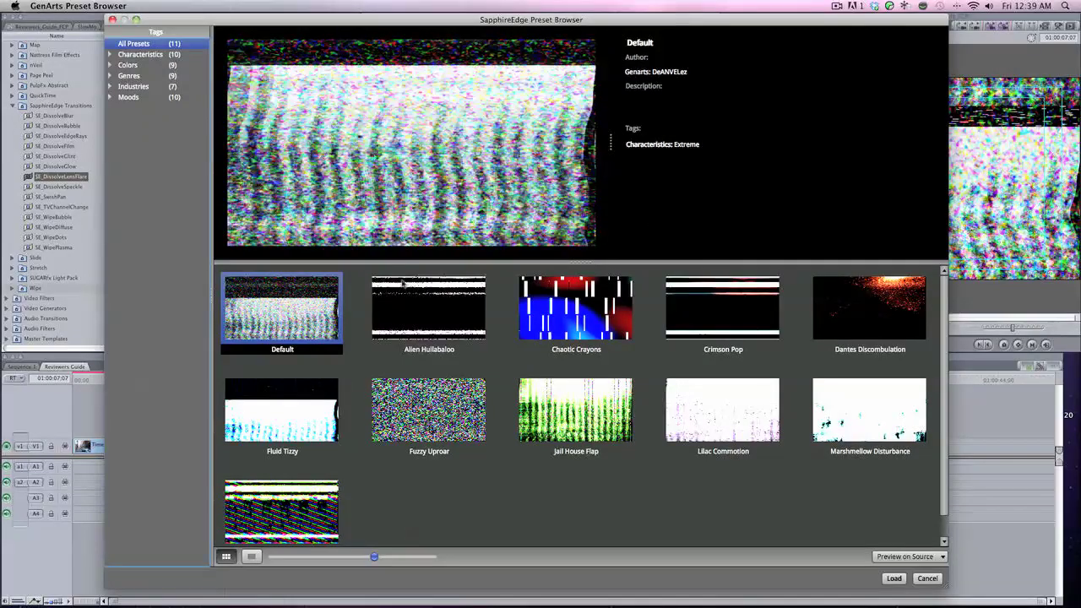
left_click(131, 96)
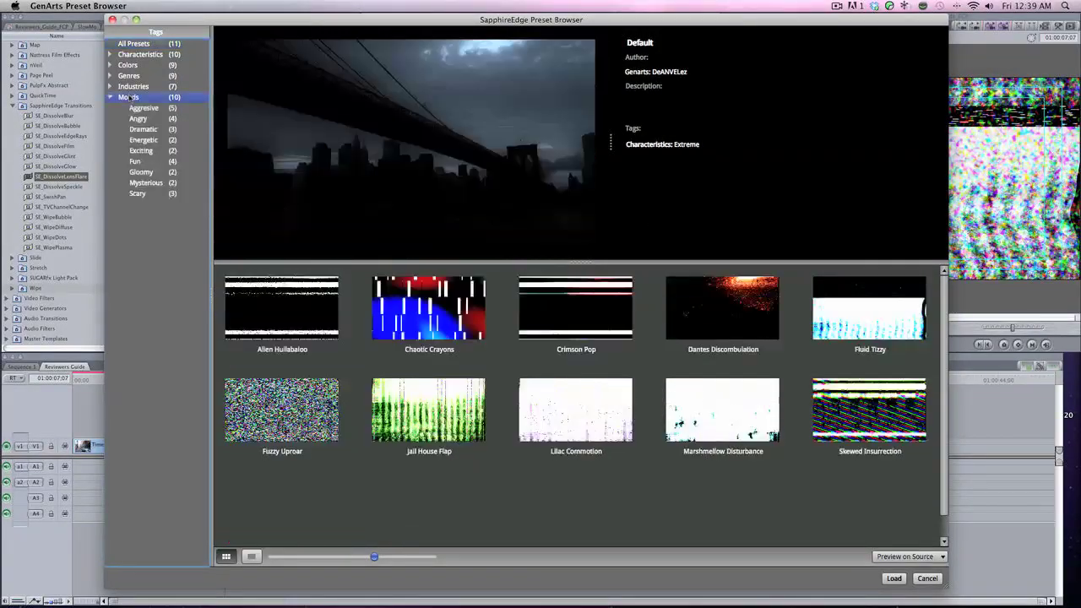
left_click(149, 184)
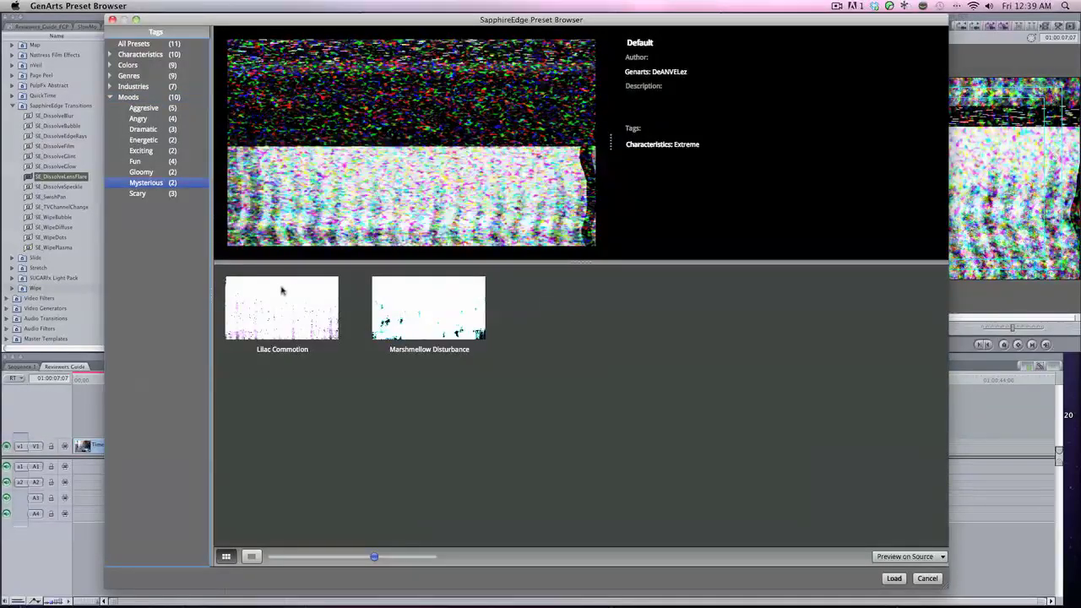
left_click(281, 294)
left_click(454, 313)
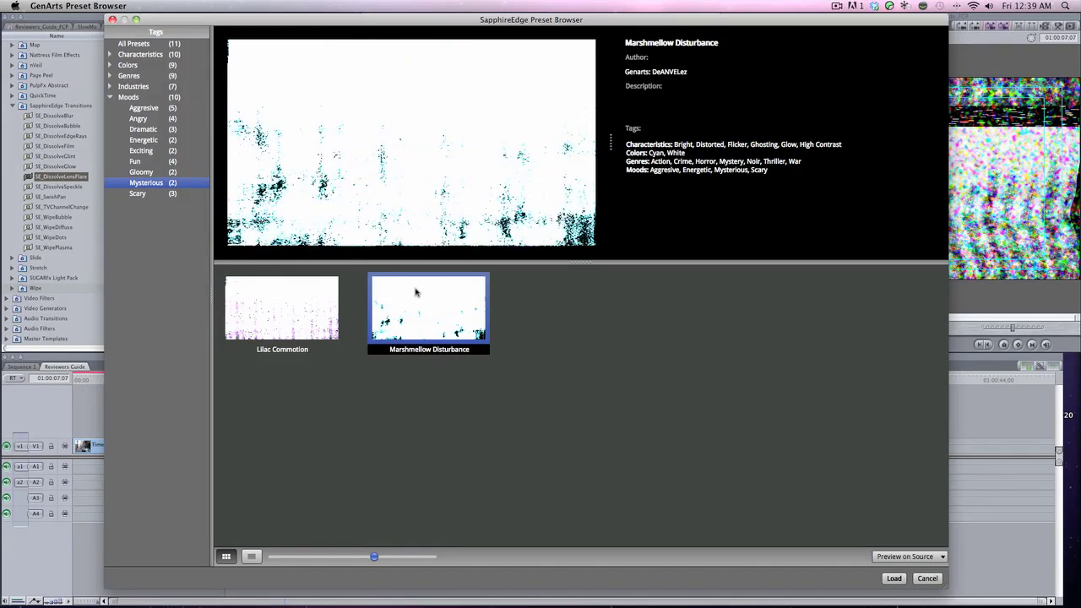
left_click(894, 578)
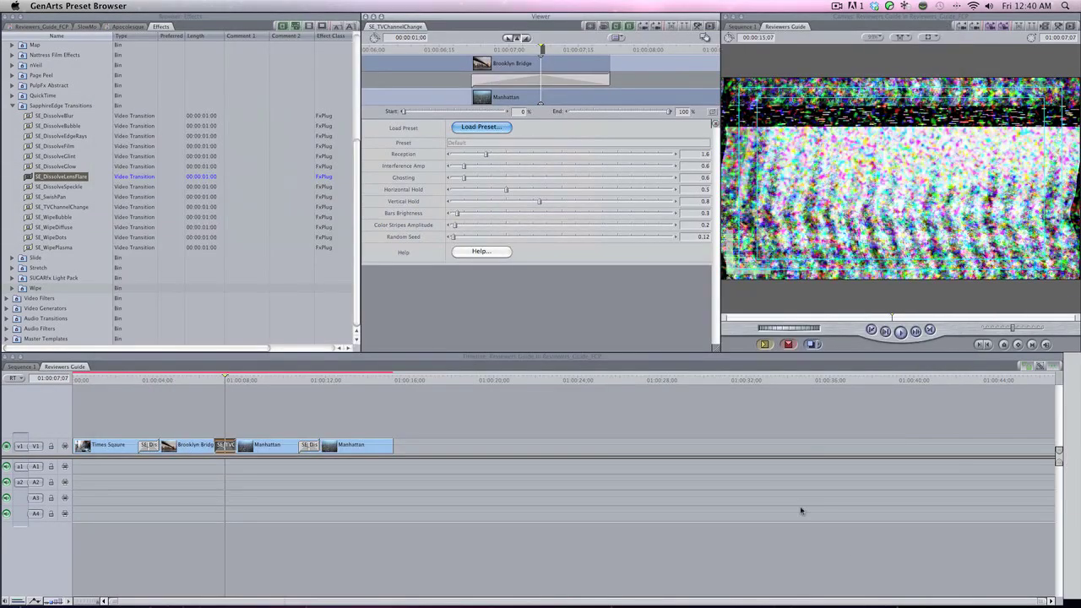
left_click(307, 380)
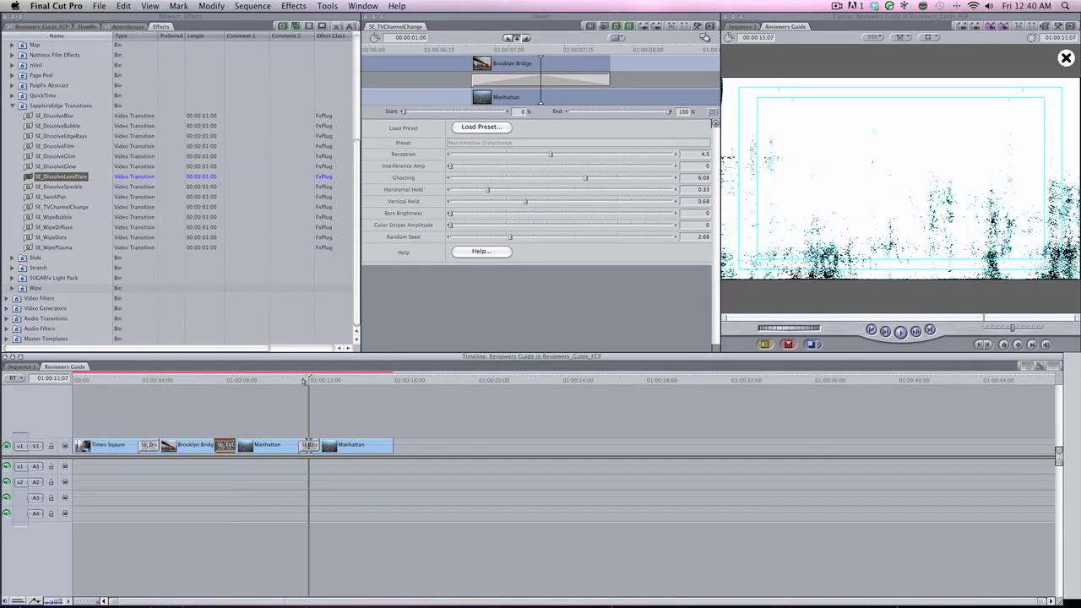
Open SE_DissolveLensFlare's presets, scroll past 105mm Prime and load White Sun
double_click(306, 446)
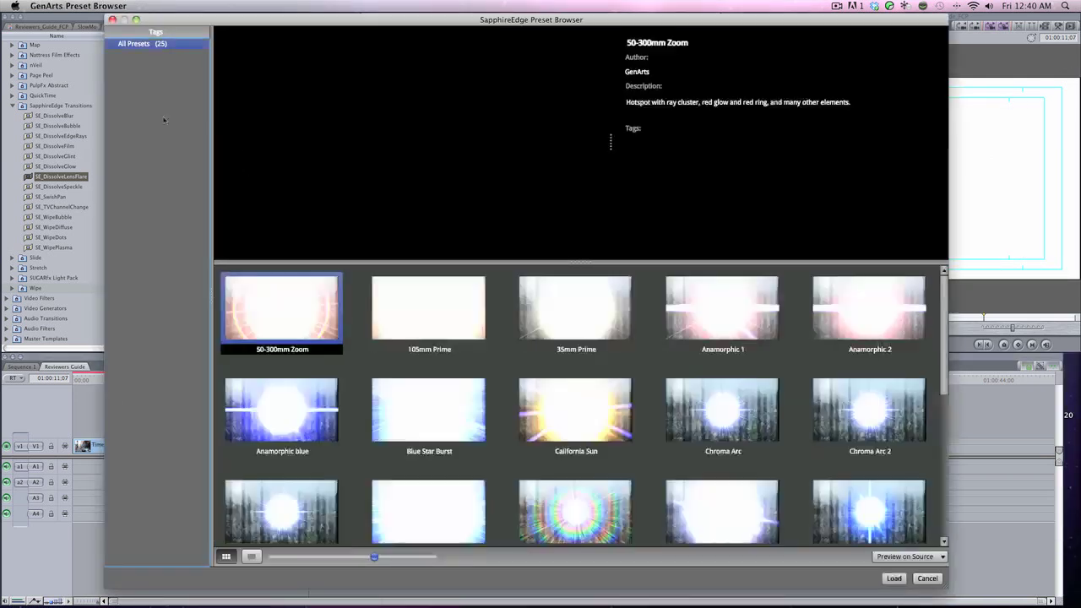
left_click(416, 314)
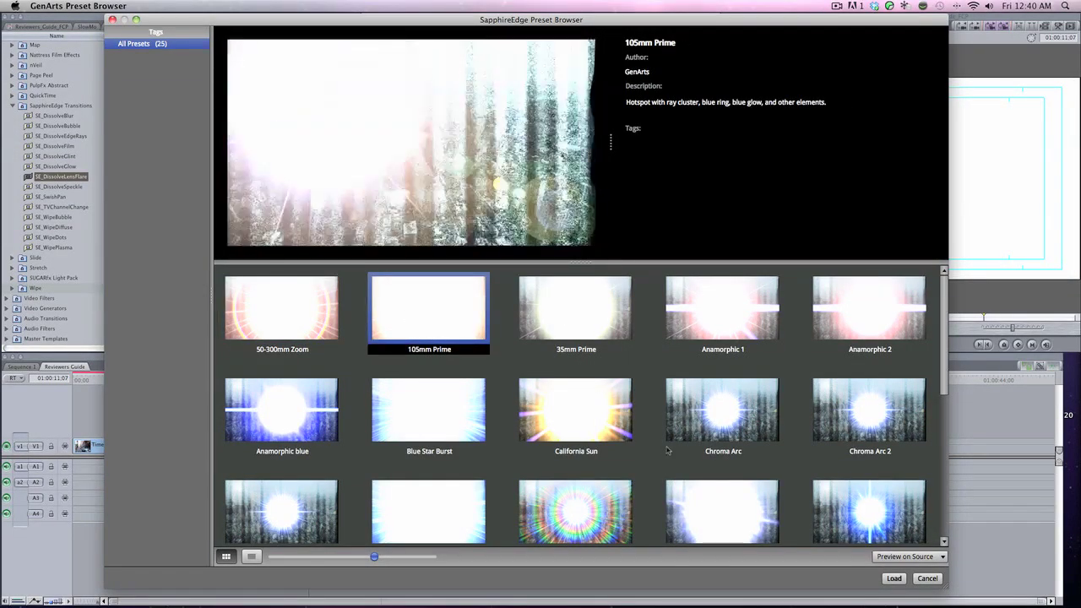
scroll(668, 451, "down", 8)
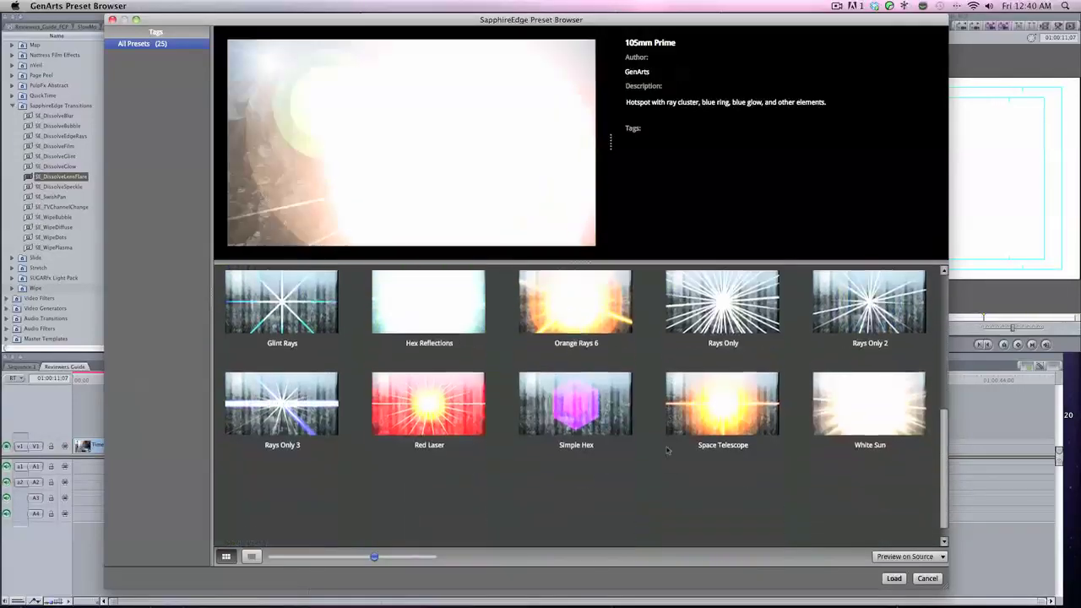
scroll(667, 452, "down", 1)
left_click(870, 388)
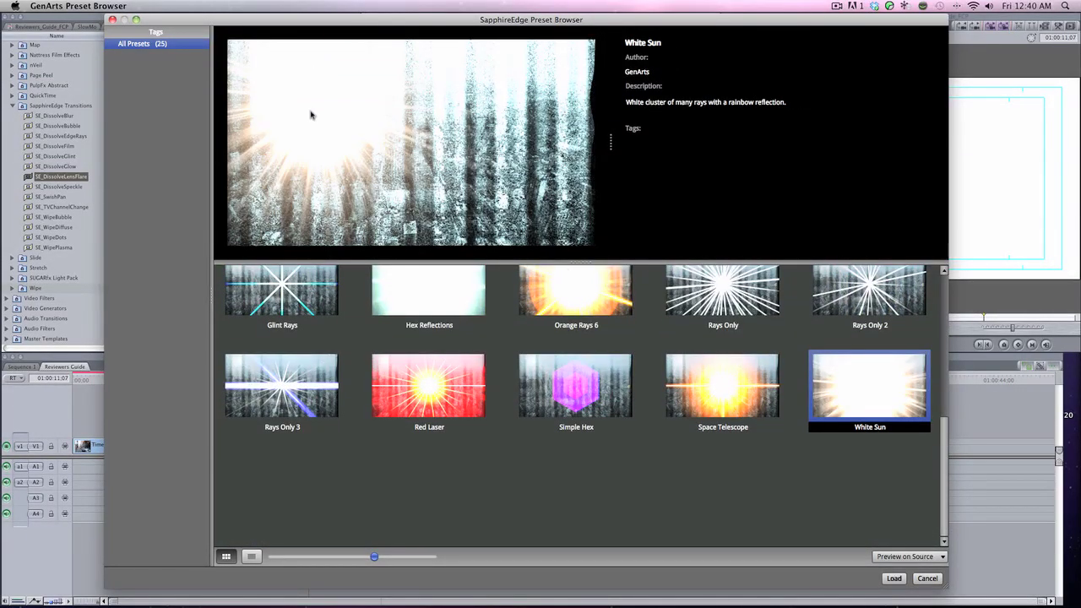
left_click(894, 579)
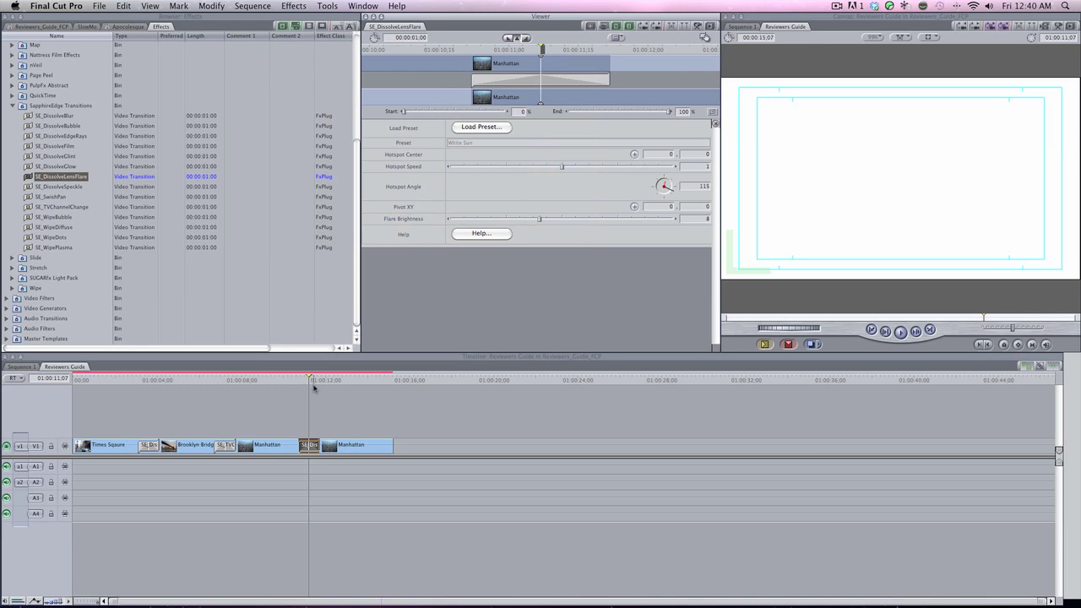
Focus the timeline and render all effects in the sequence
left_click(341, 399)
key("super+r")
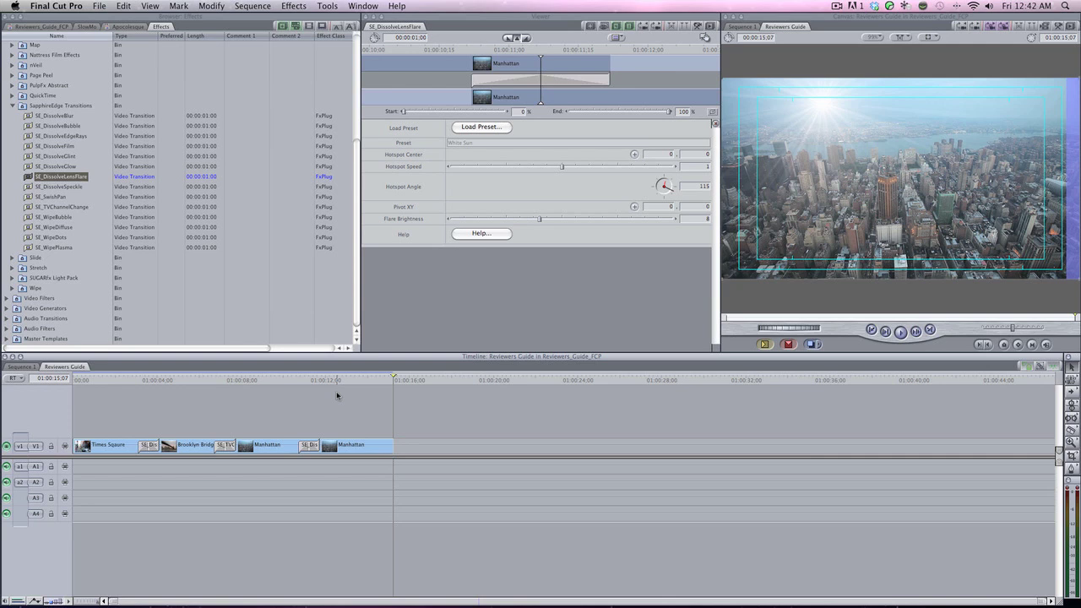
Cycle the app switcher to Safari showing the GenArts FX Central Looks page
key("super+Tab")
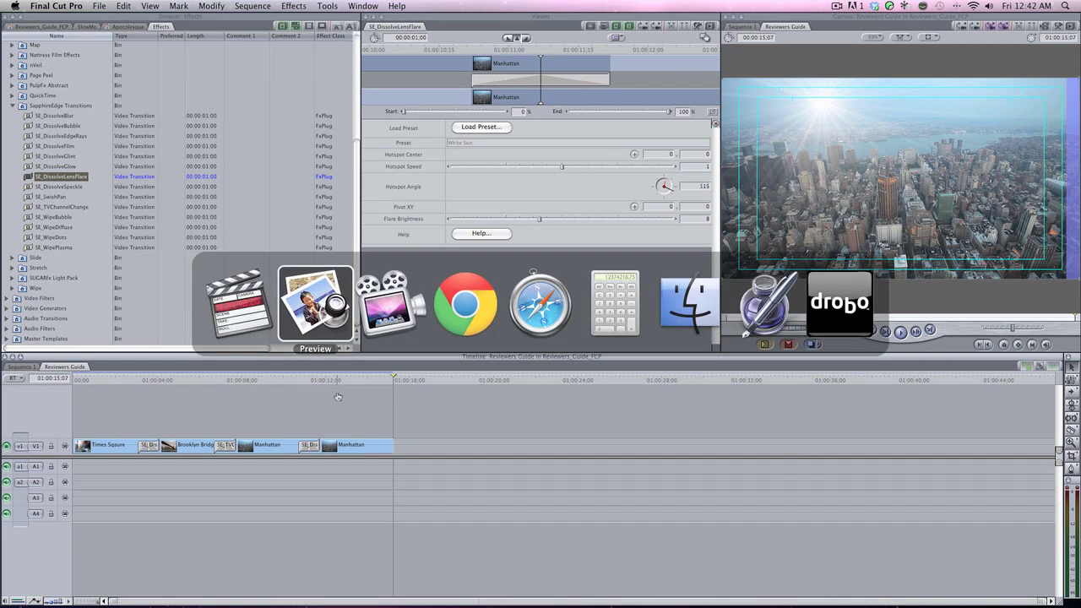
key("super+Tab")
key("super+Tab")
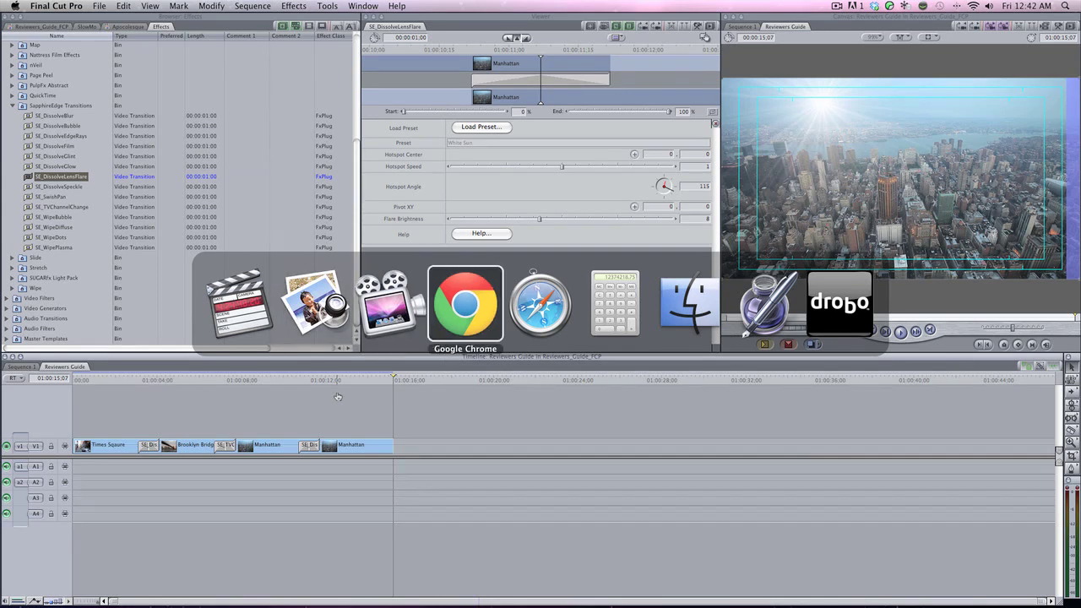
key("super+Tab")
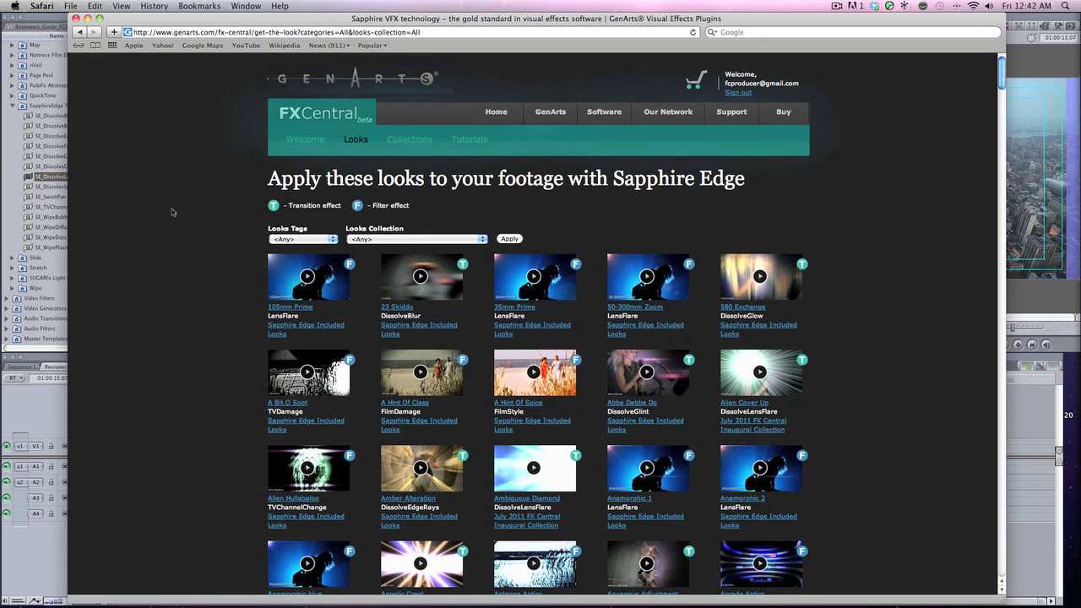
Scroll the Looks page, then filter it to the Sapphire Edge Included Looks collection
scroll(211, 222, "down", 15)
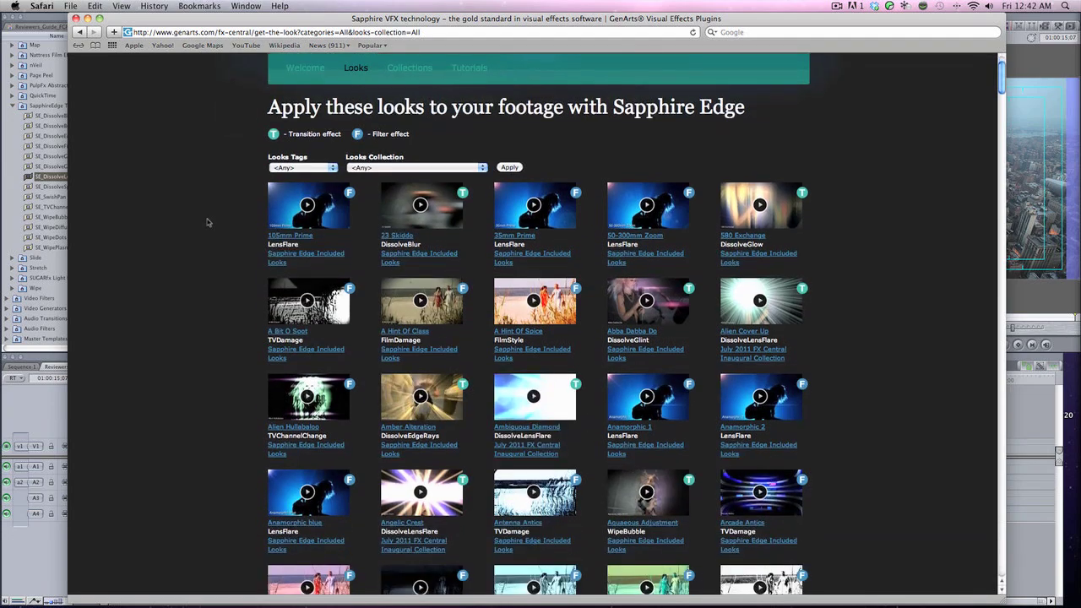
scroll(207, 222, "down", 20)
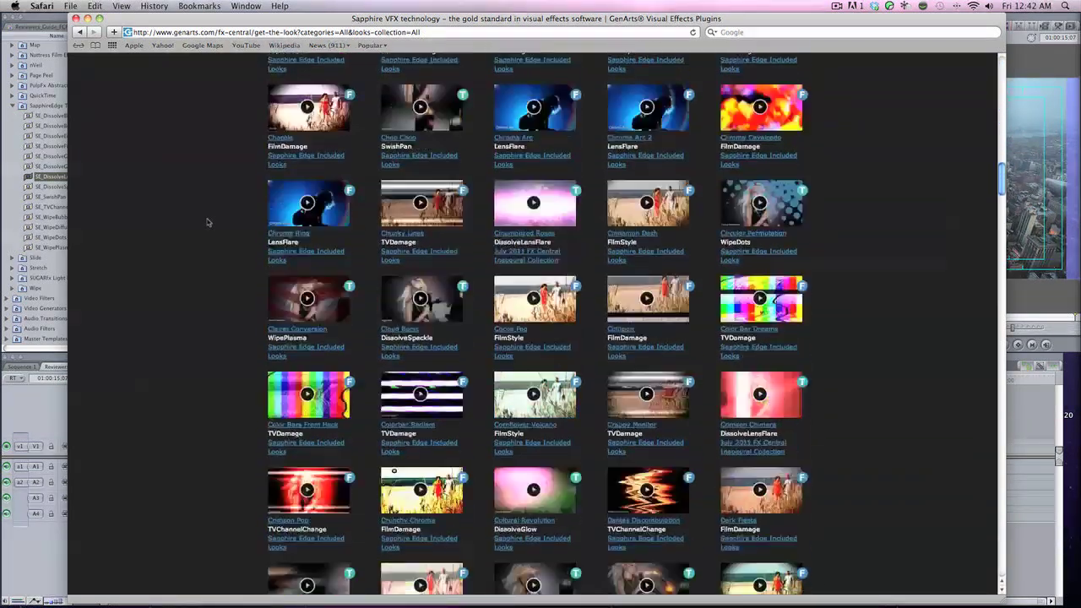
scroll(207, 223, "down", 20)
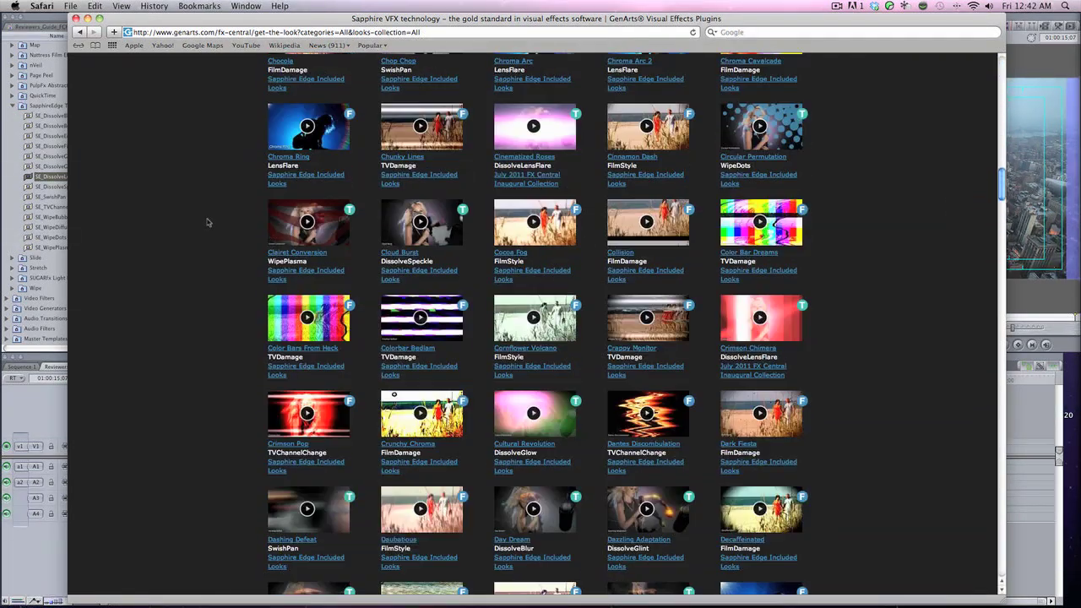
key("Home")
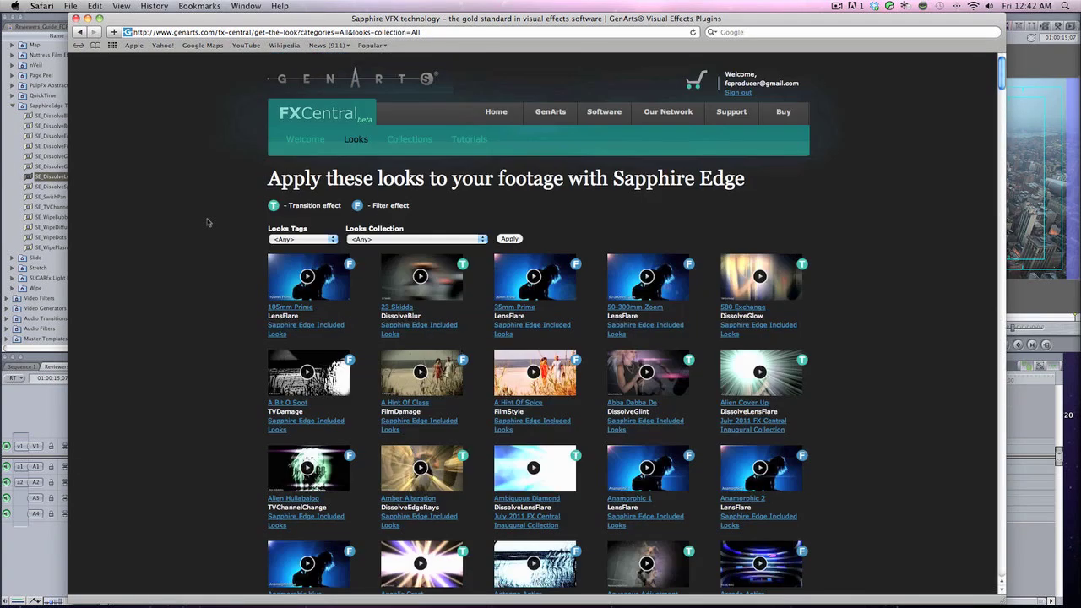
left_click(414, 239)
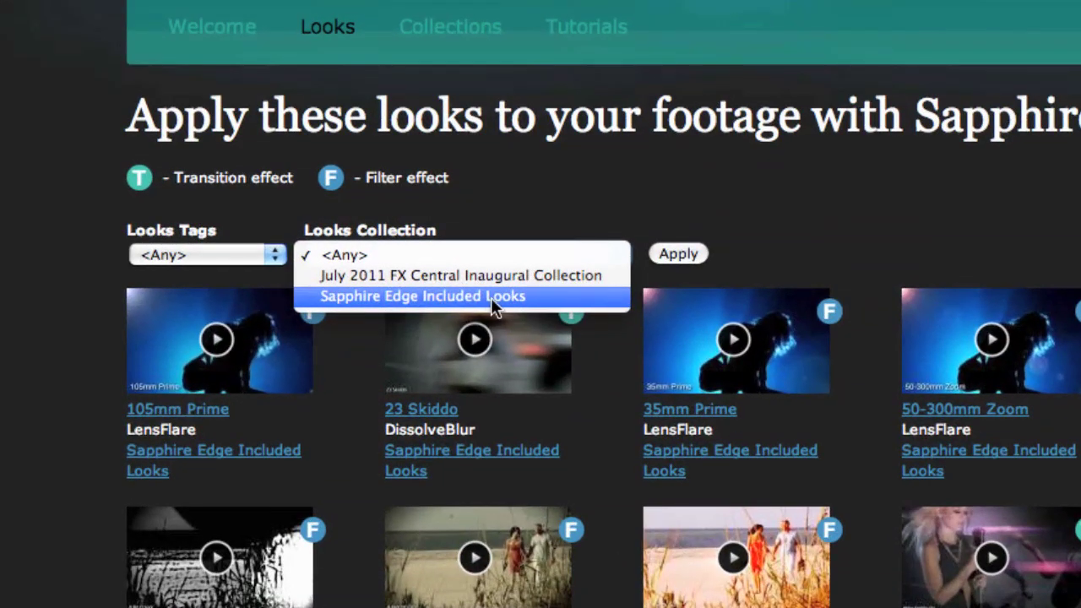
left_click(424, 258)
left_click(672, 255)
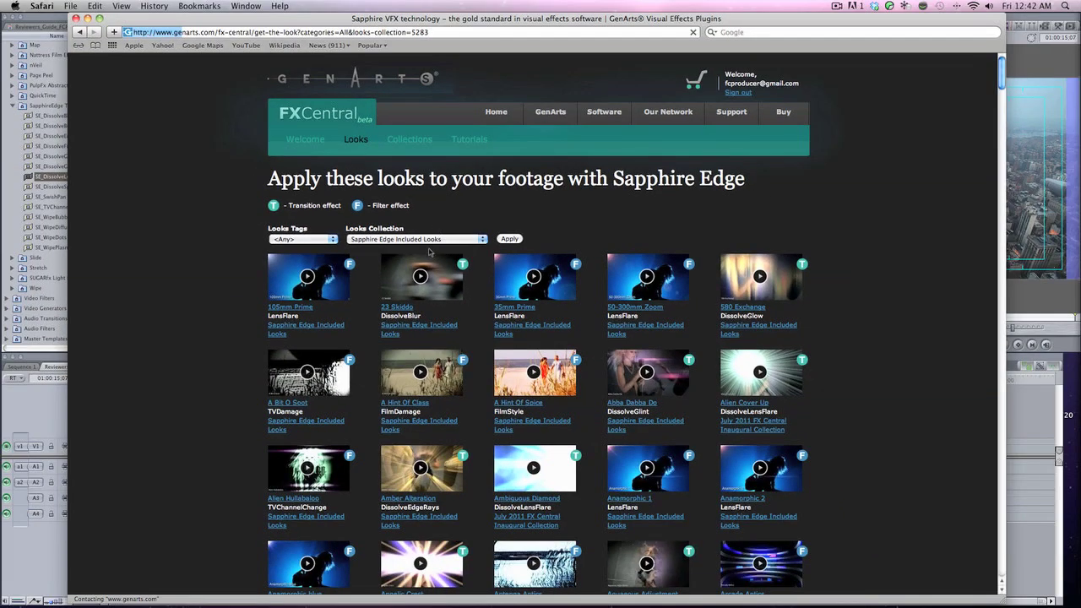
Switch the Looks Collection filter to July 2011 FX Central Inaugural Collection
left_click(445, 240)
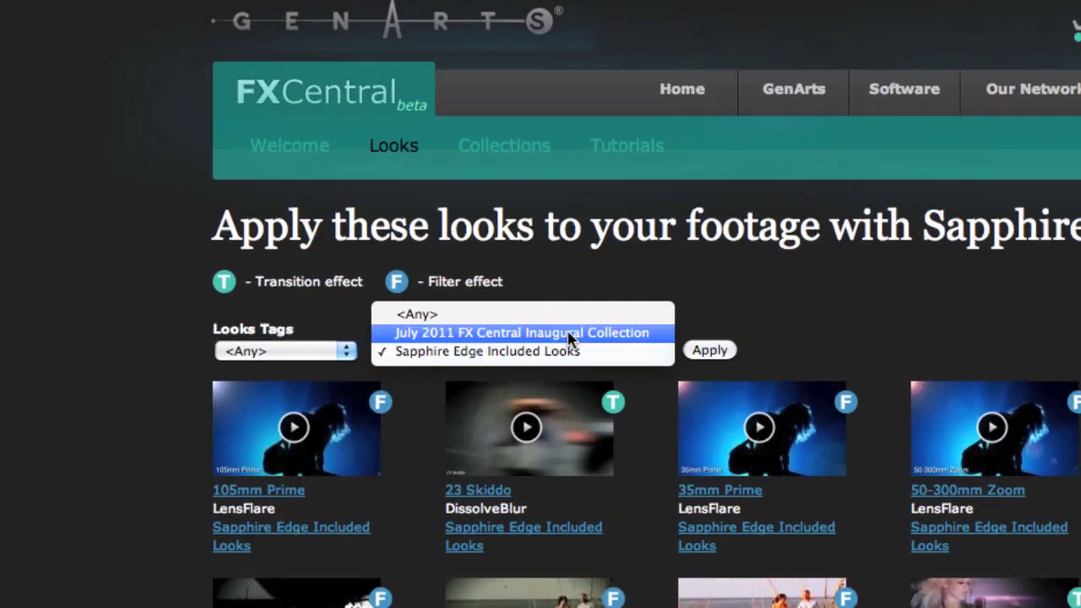
left_click(437, 341)
left_click(709, 351)
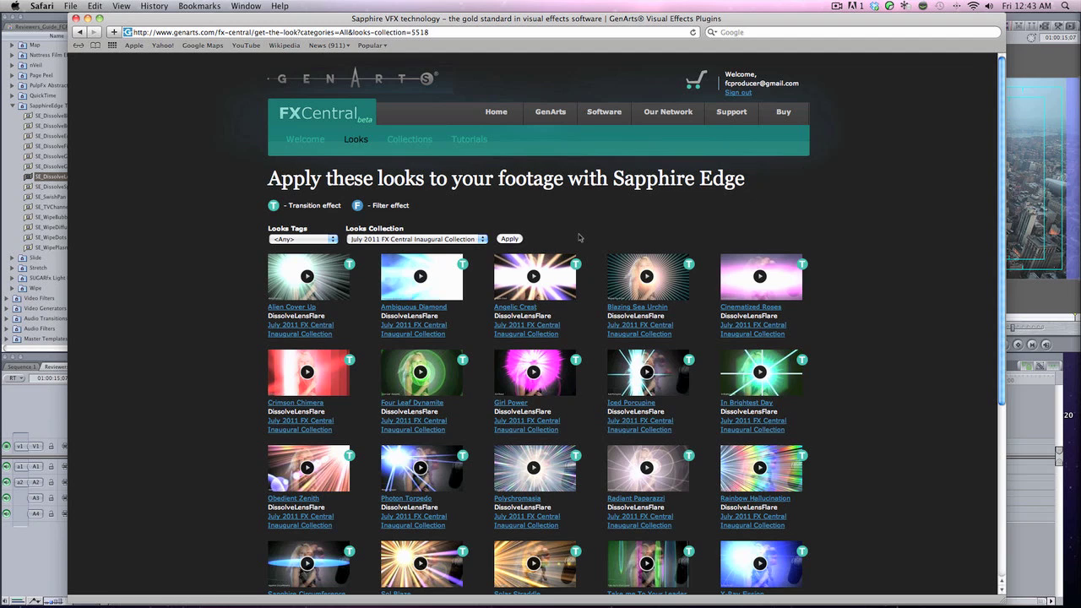
Scroll the July 2011 looks and open the Looks Tags list, closing it with <Any> kept
scroll(676, 279, "down", 3)
scroll(853, 399, "up", 3)
left_click(332, 240)
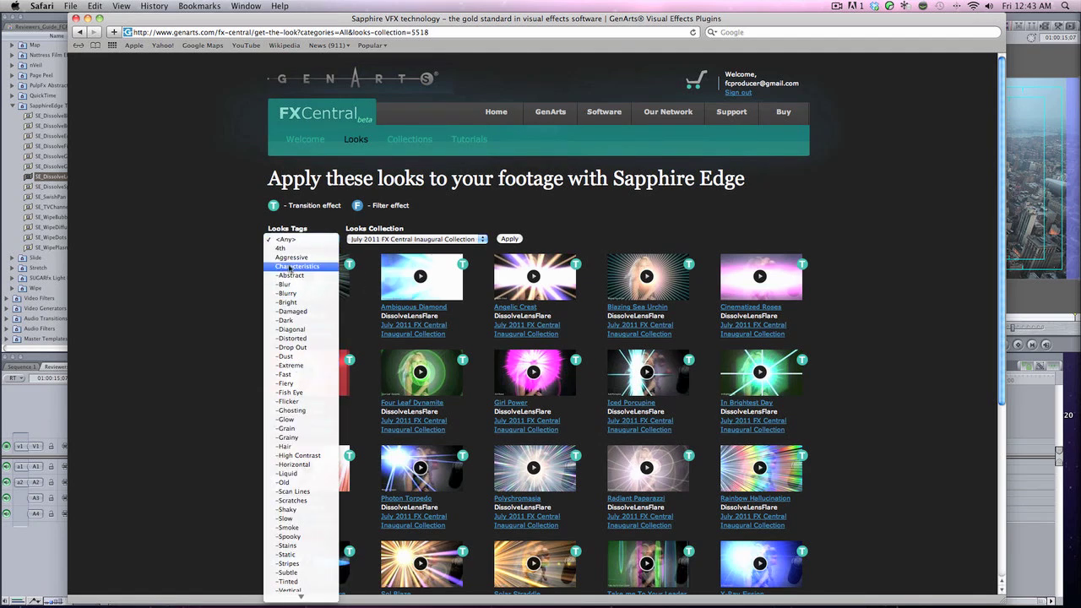
scroll(292, 406, "down", 5)
left_click(190, 308)
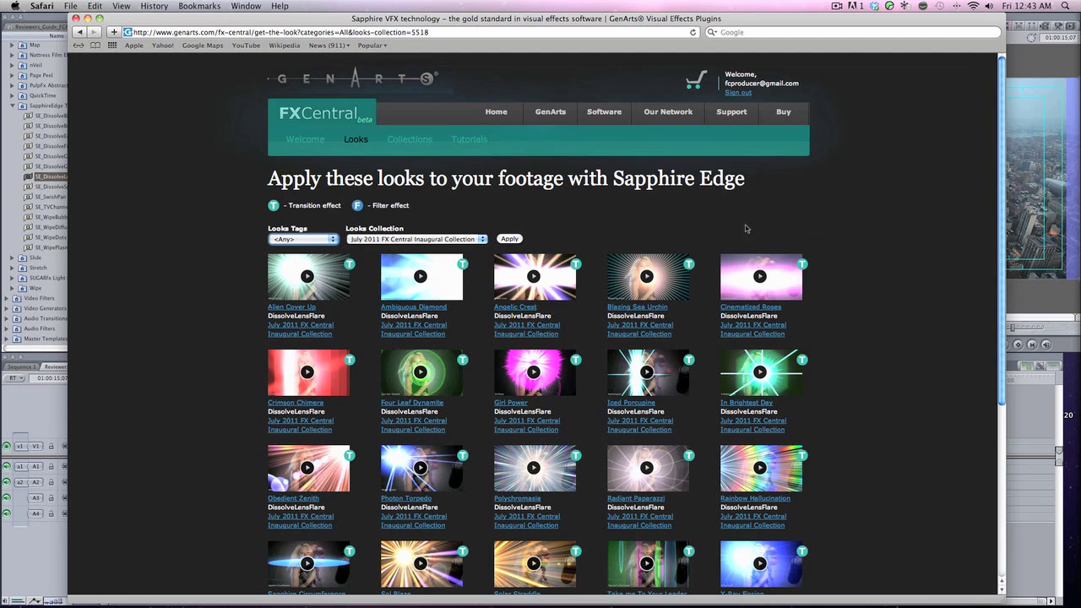
Follow the FX Central link to the FXCentral Tutorial Videos page in Safari
left_click(460, 141)
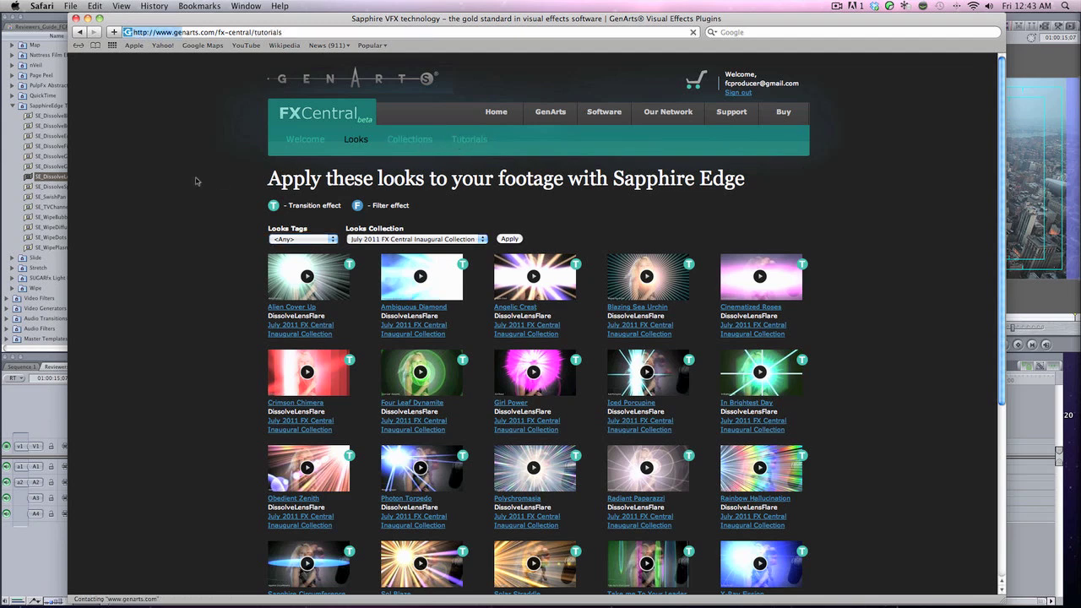